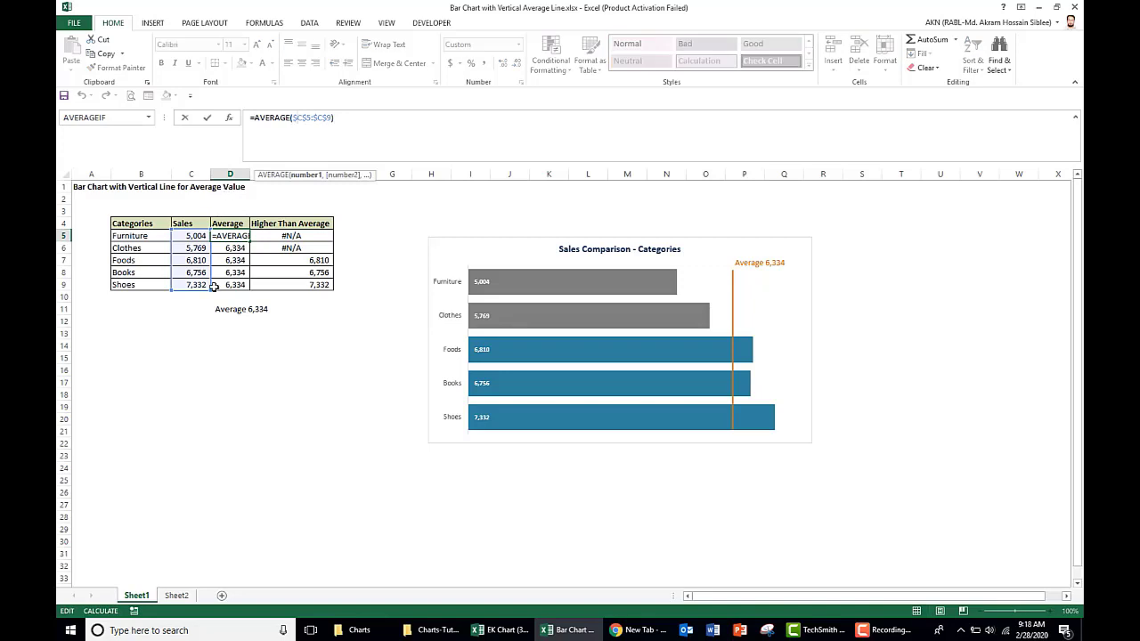
Step: Review the formulas behind the Average and Higher Than Average columns of the Sheet1 table
{"action": "key", "text": "Escape"}
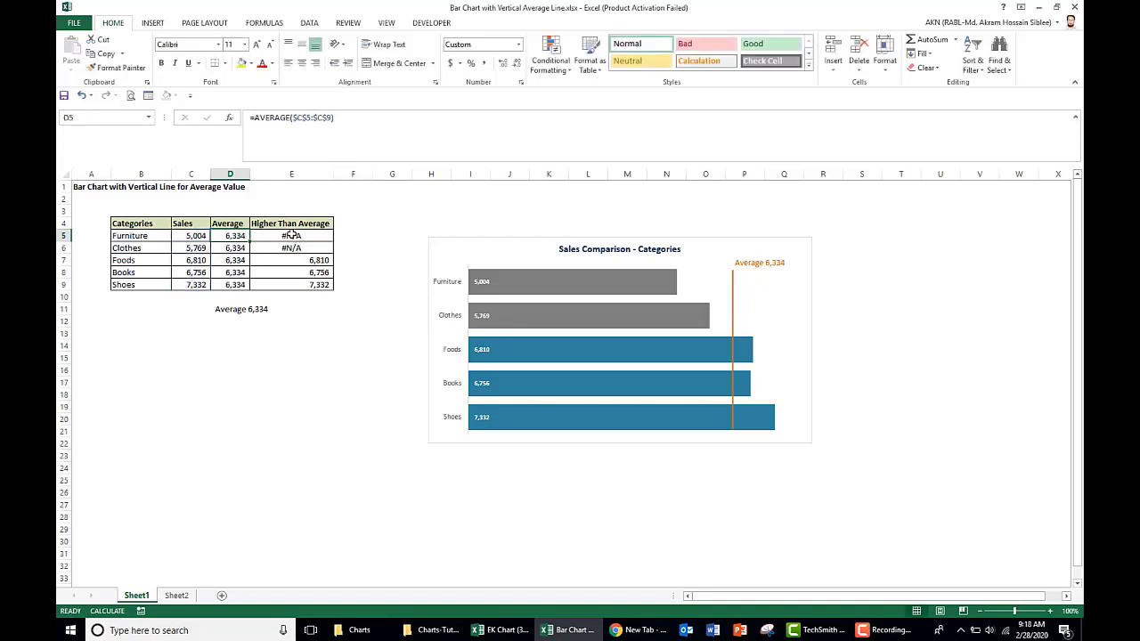
{"action": "left_click", "coordinate": [292, 235]}
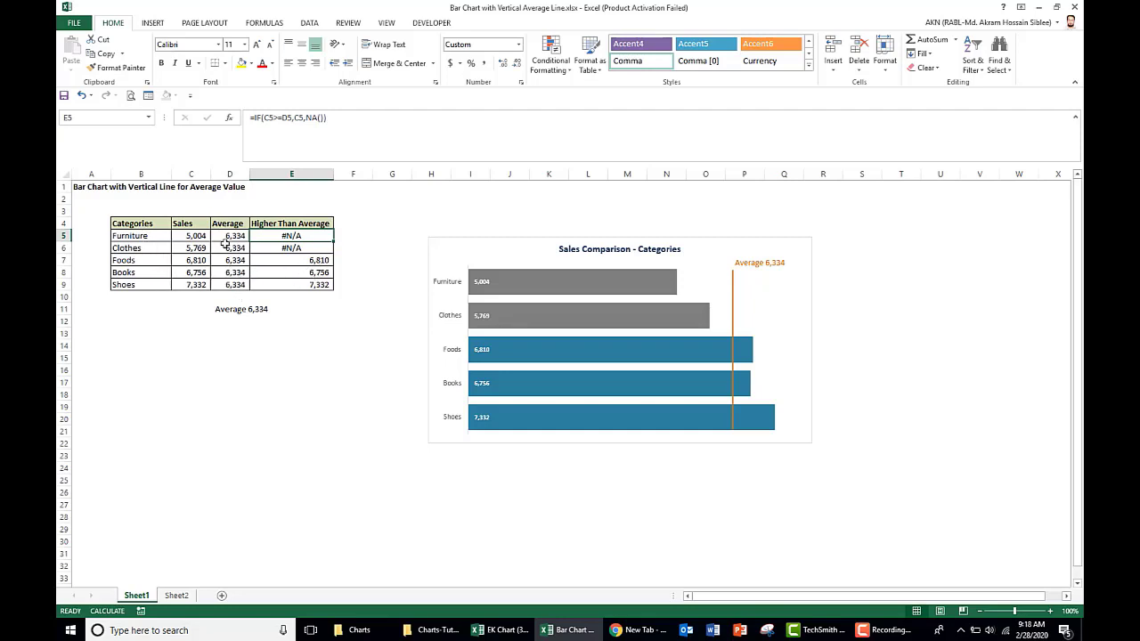
{"action": "left_click", "coordinate": [355, 343]}
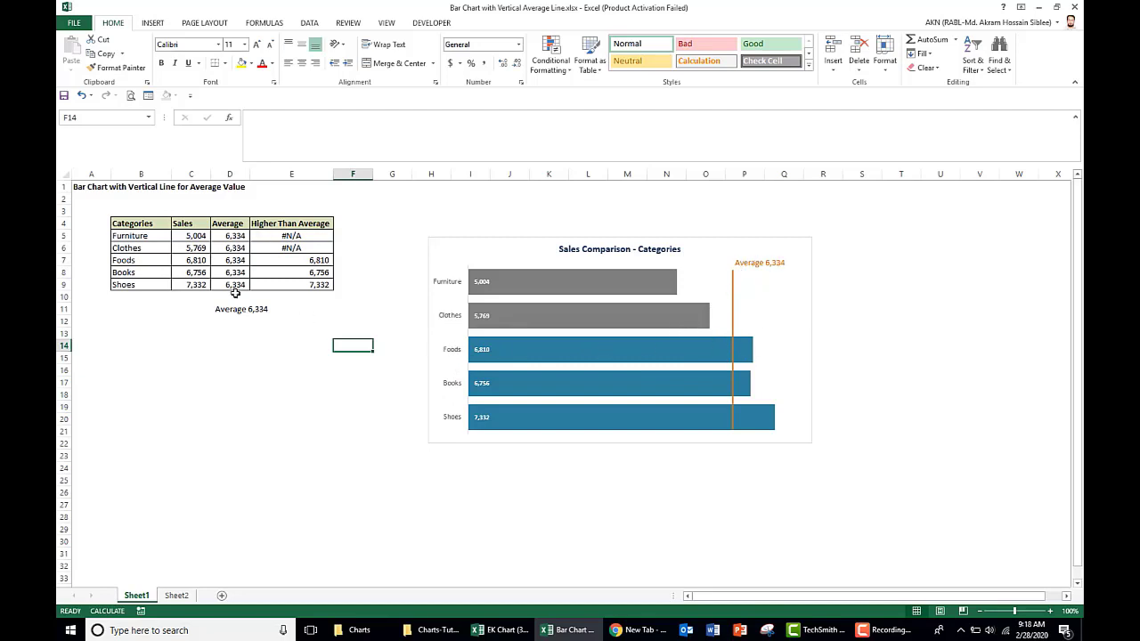
{"action": "left_click", "coordinate": [336, 426]}
Step: Copy the title and sales table in A1:E11 from Sheet1 and paste them at A1 of Sheet2
{"action": "left_click_drag", "start_coordinate": [79, 186], "coordinate": [330, 313]}
{"action": "key", "text": "ctrl+c"}
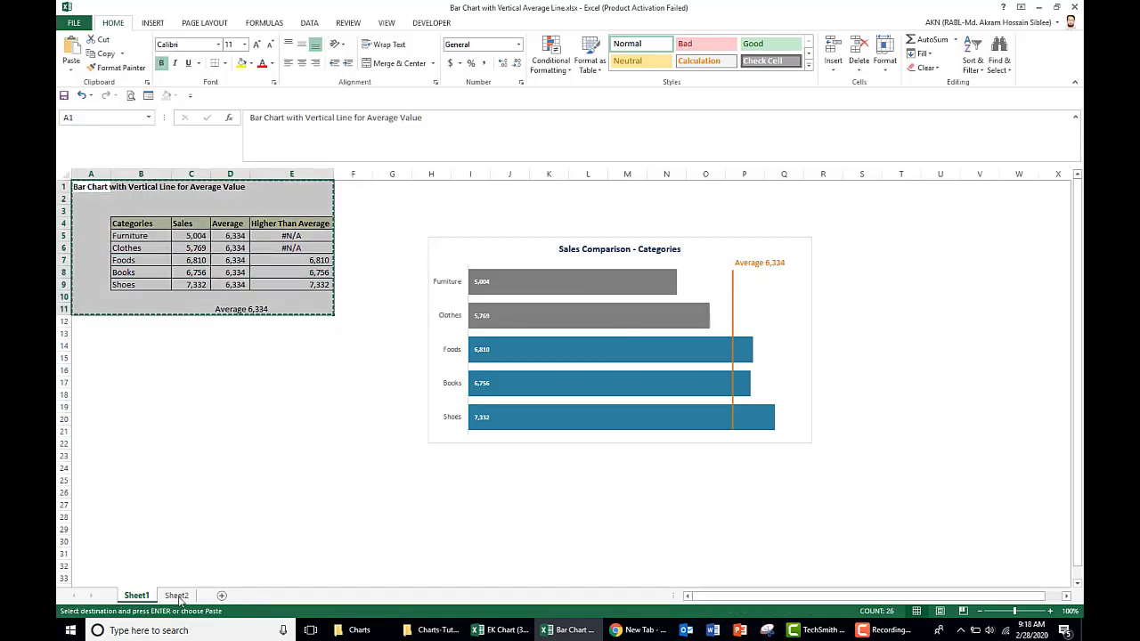
{"action": "left_click", "coordinate": [176, 595]}
{"action": "key", "text": "ctrl+v"}
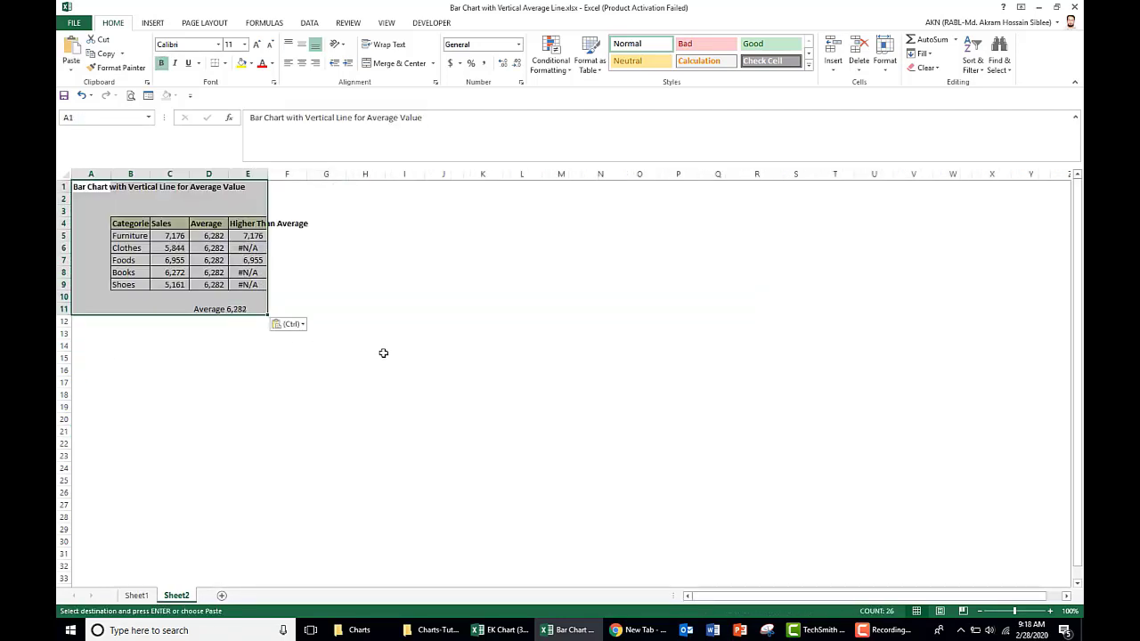
Step: Fit the widths of columns B and E on Sheet2 to their contents
{"action": "left_click", "coordinate": [365, 358]}
{"action": "double_click", "coordinate": [146, 174]}
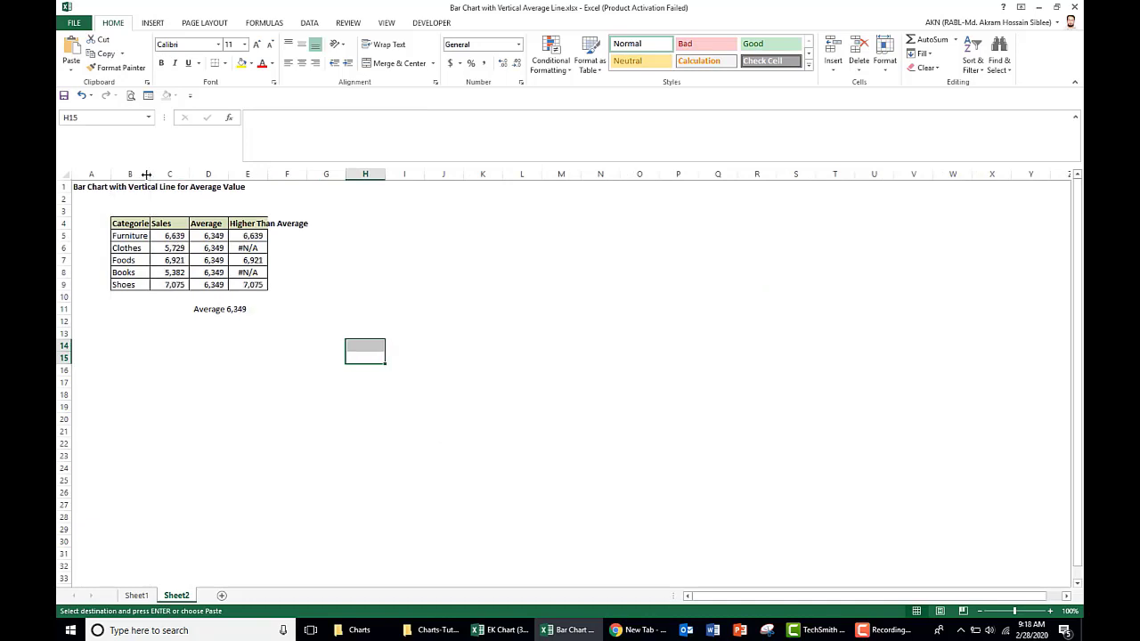
{"action": "double_click", "coordinate": [275, 175]}
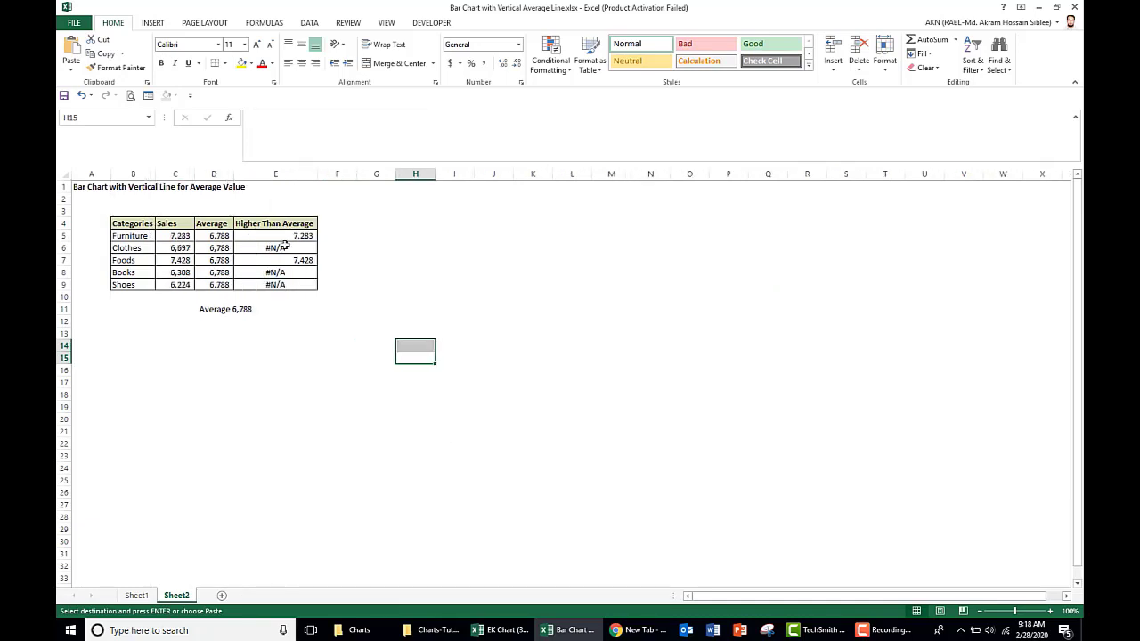
Step: Check the formulas in the Sales and Average columns of the Sheet2 table
{"action": "left_click", "coordinate": [178, 274]}
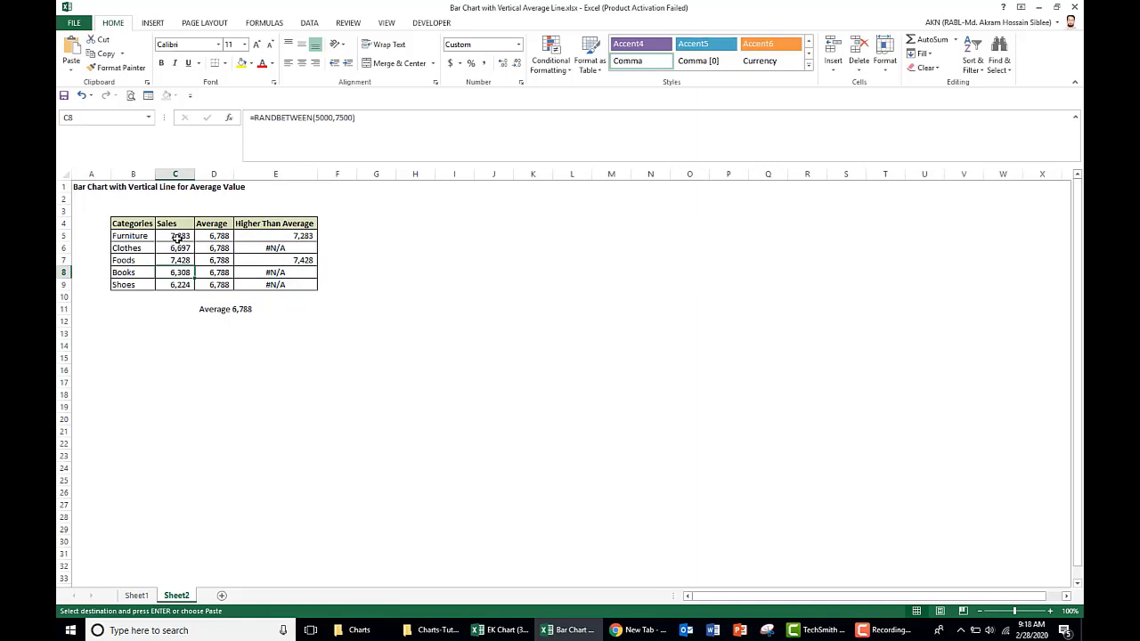
{"action": "left_click", "coordinate": [219, 235]}
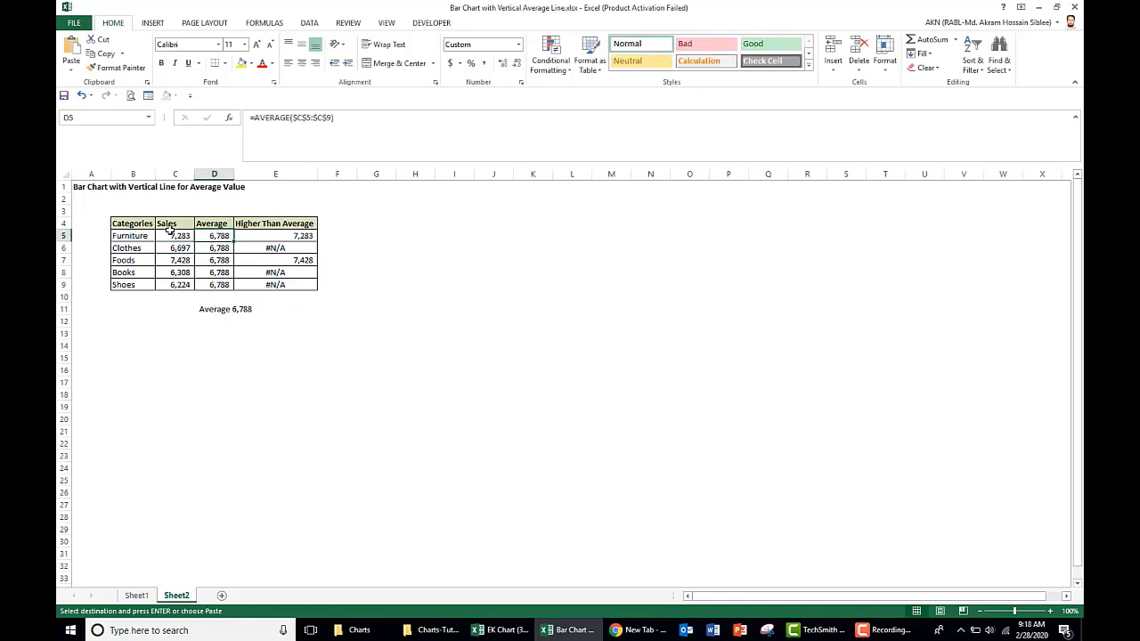
{"action": "left_click_drag", "start_coordinate": [169, 234], "coordinate": [218, 284]}
Step: Clear the Higher Than Average formulas in E5:E9
{"action": "left_click", "coordinate": [314, 234]}
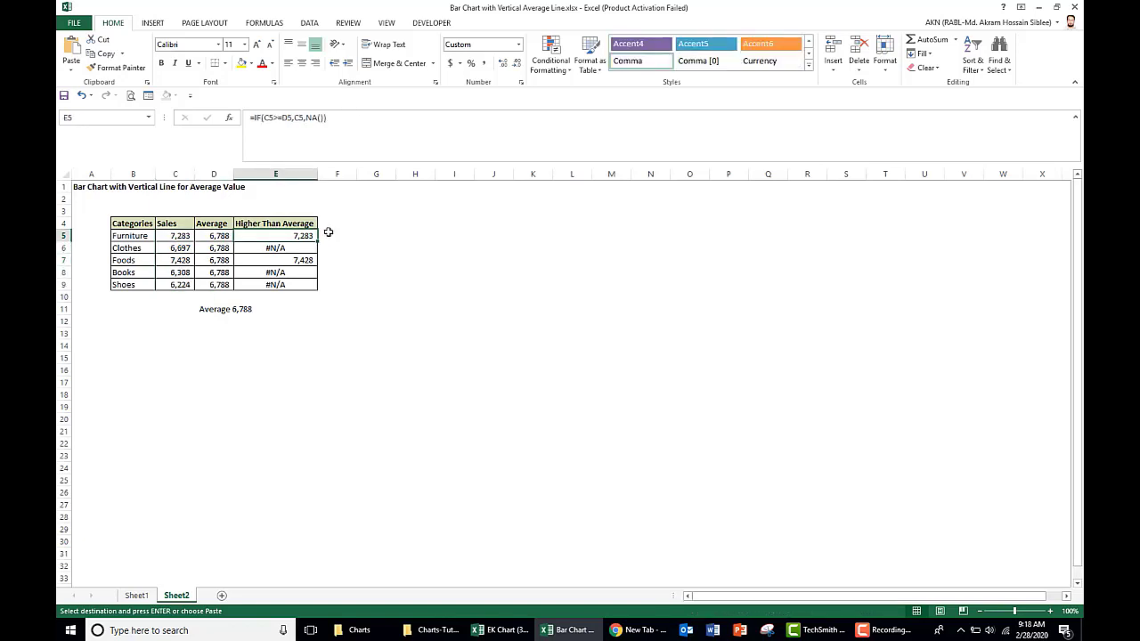
{"action": "key", "text": "shift+Down"}
{"action": "key", "text": "shift+Down"}
{"action": "key", "text": "shift+Down"}
{"action": "key", "text": "shift+Down"}
{"action": "key", "text": "Delete"}
{"action": "key", "text": "Down"}
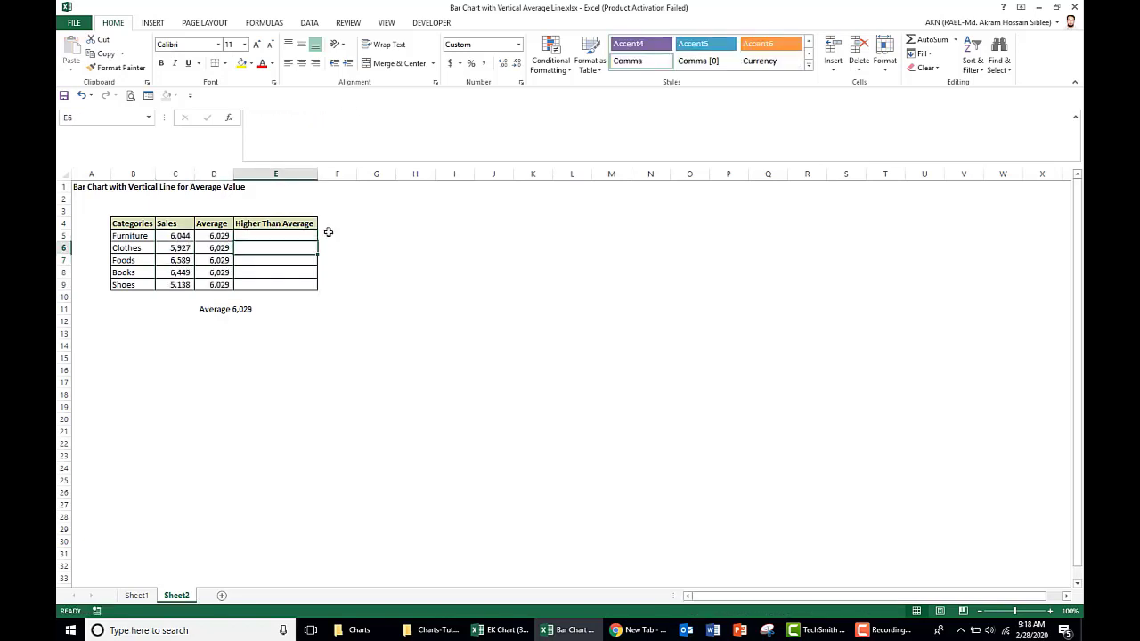
Step: Enter =IF(C5>D5,C5,NA()) in E5 and fill the formula down to E9
{"action": "key", "text": "Up"}
{"action": "type", "text": "=if"}
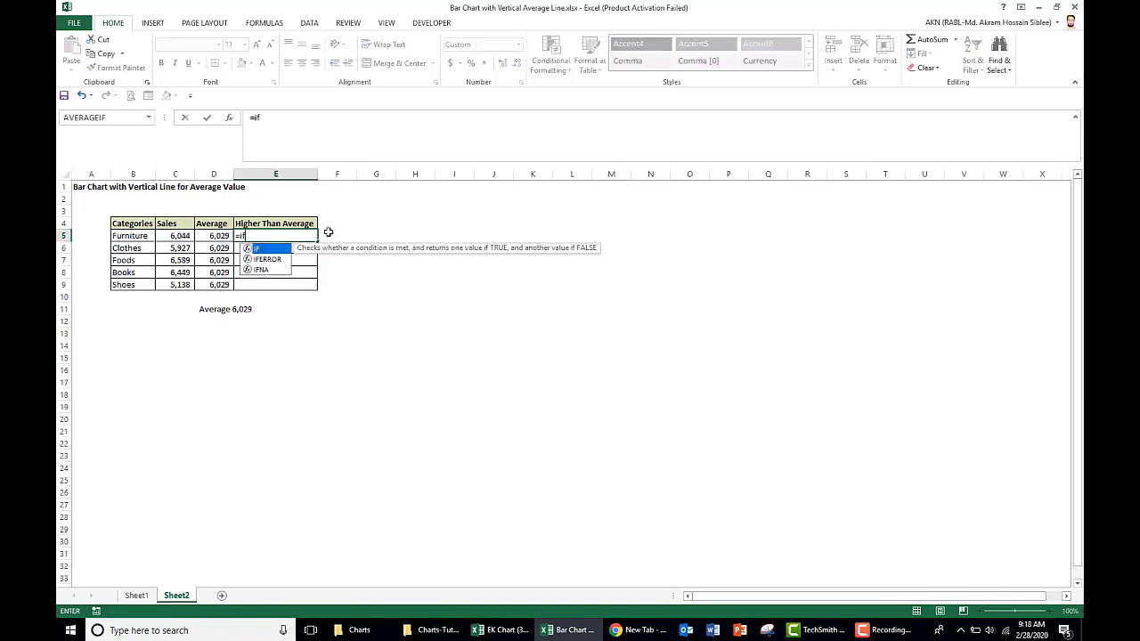
{"action": "key", "text": "Tab"}
{"action": "key", "text": "Left"}
{"action": "key", "text": "Left"}
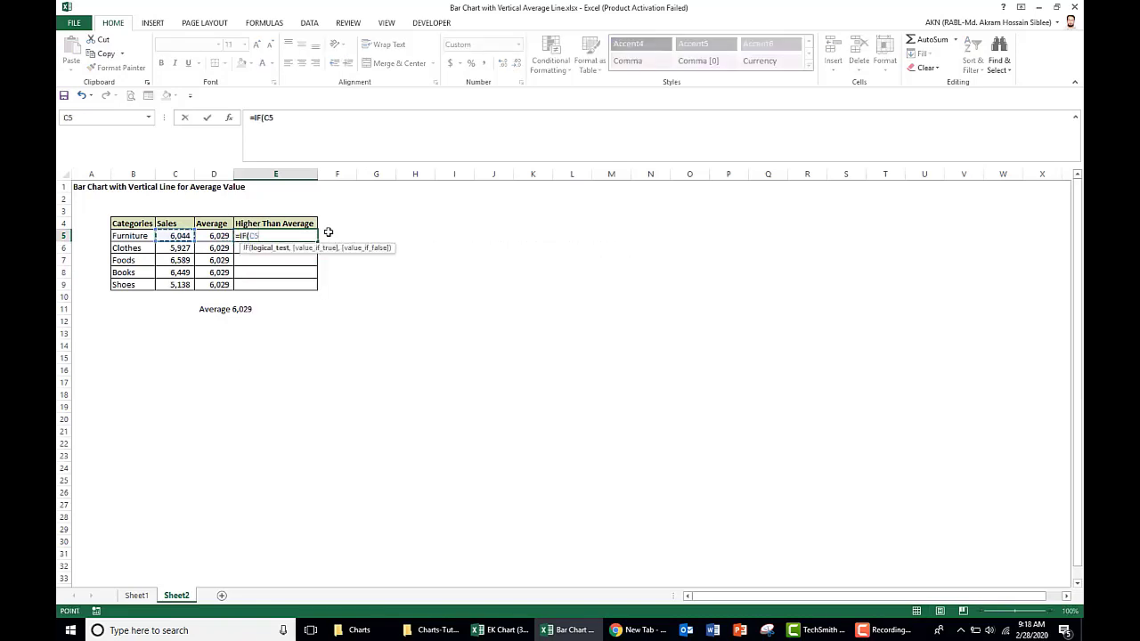
{"action": "type", "text": ">"}
{"action": "left_click", "coordinate": [218, 234]}
{"action": "type", "text": ","}
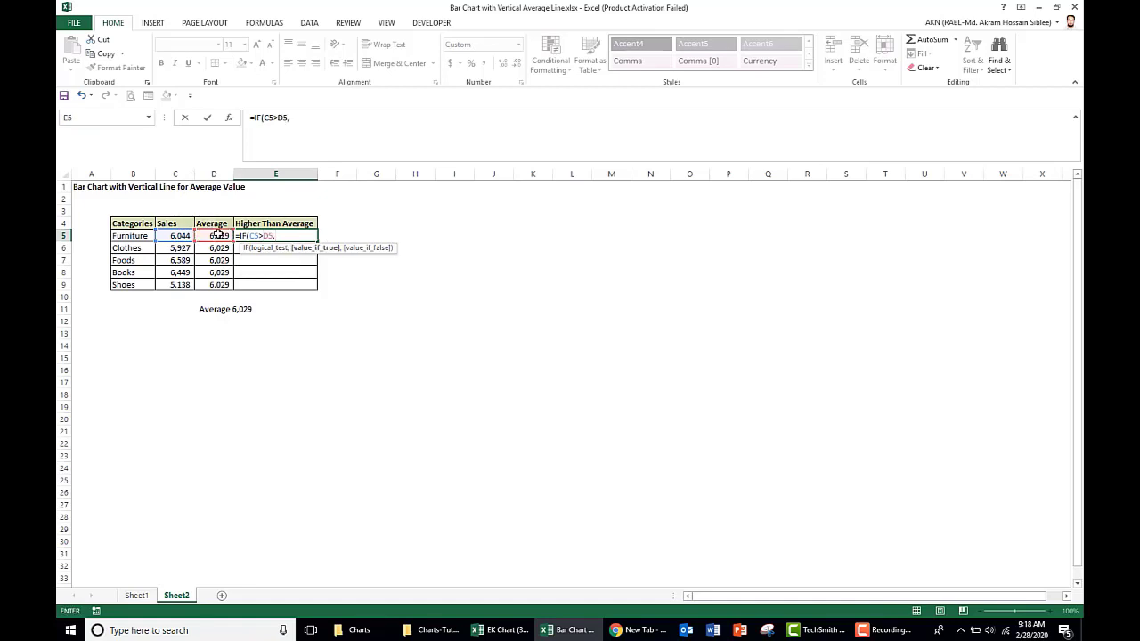
{"action": "left_click", "coordinate": [175, 235]}
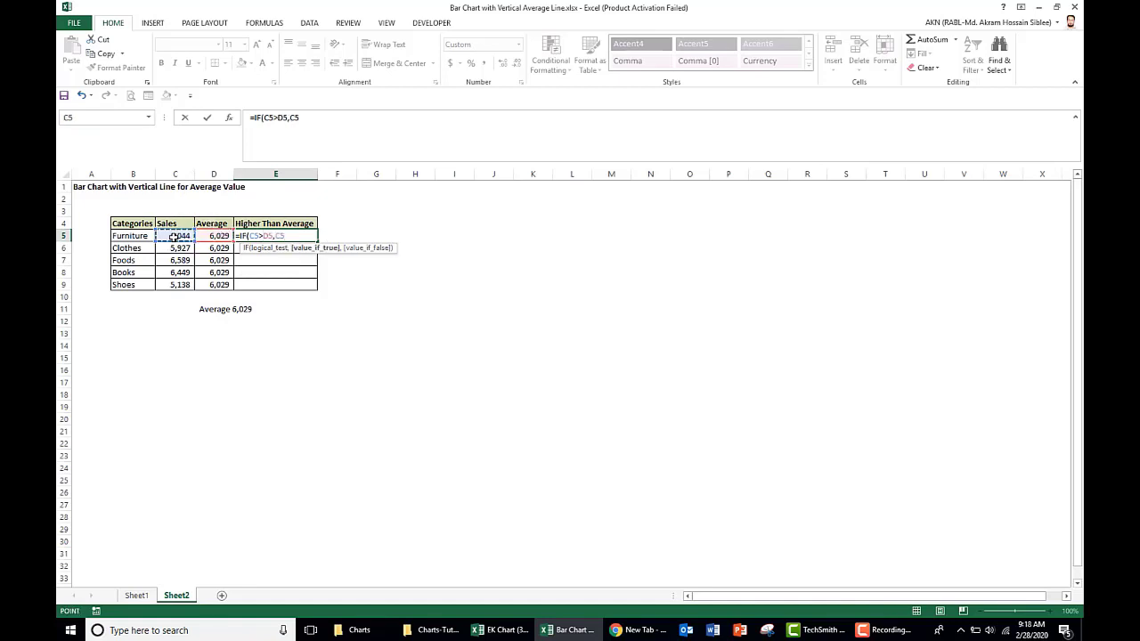
{"action": "type", "text": ",na"}
{"action": "key", "text": "Tab"}
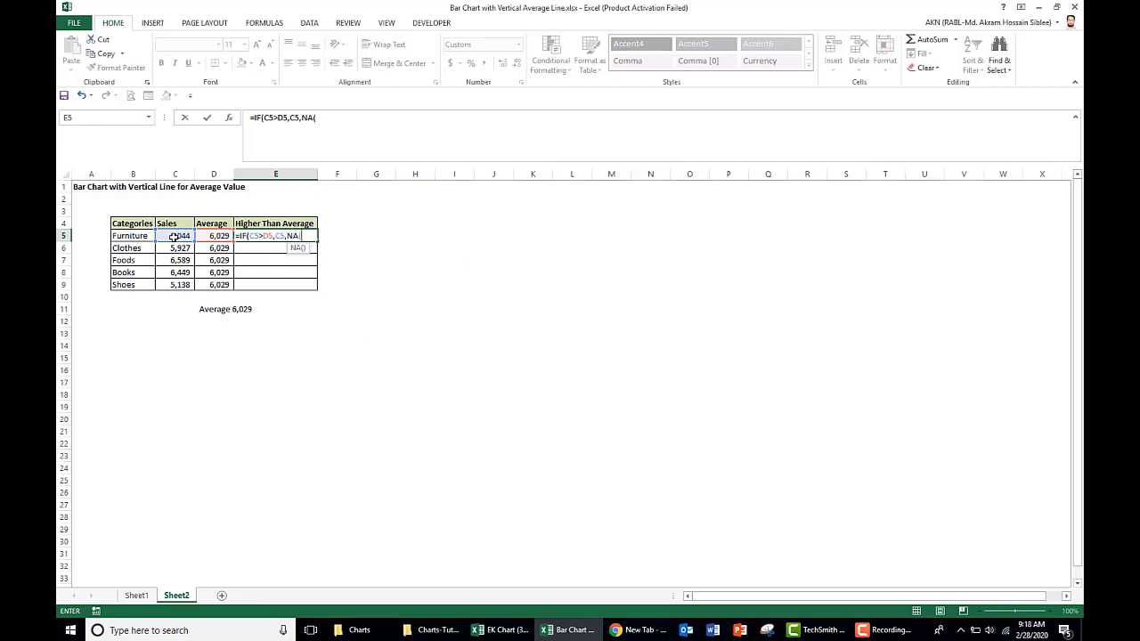
{"action": "type", "text": ")"}
{"action": "key", "text": "Return"}
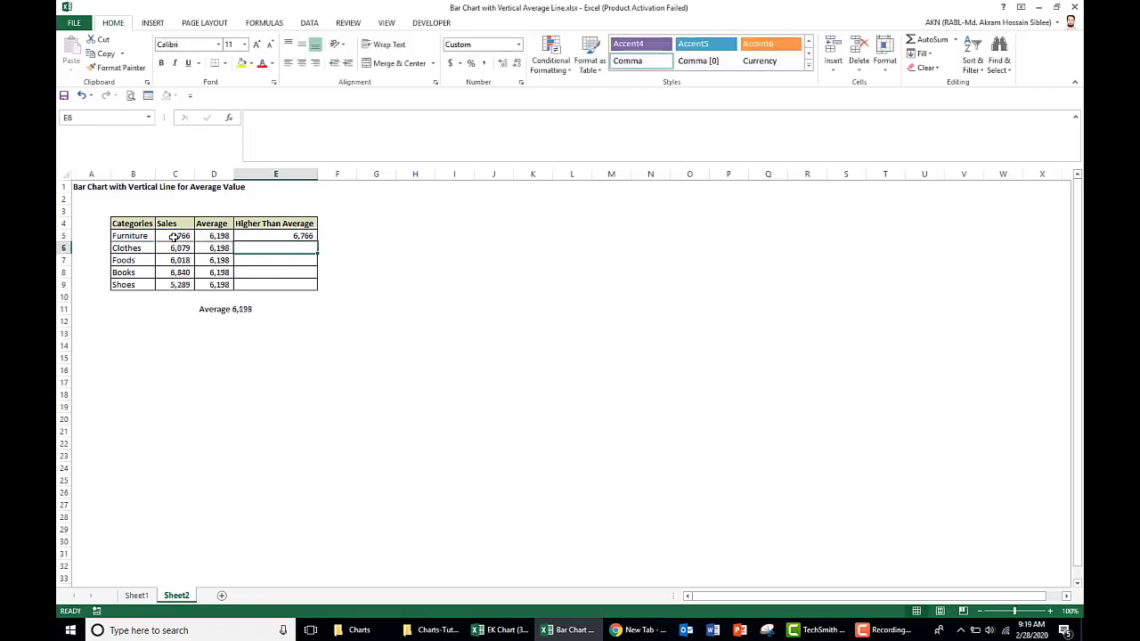
{"action": "left_click", "coordinate": [307, 236]}
{"action": "left_click_drag", "start_coordinate": [317, 241], "coordinate": [317, 287]}
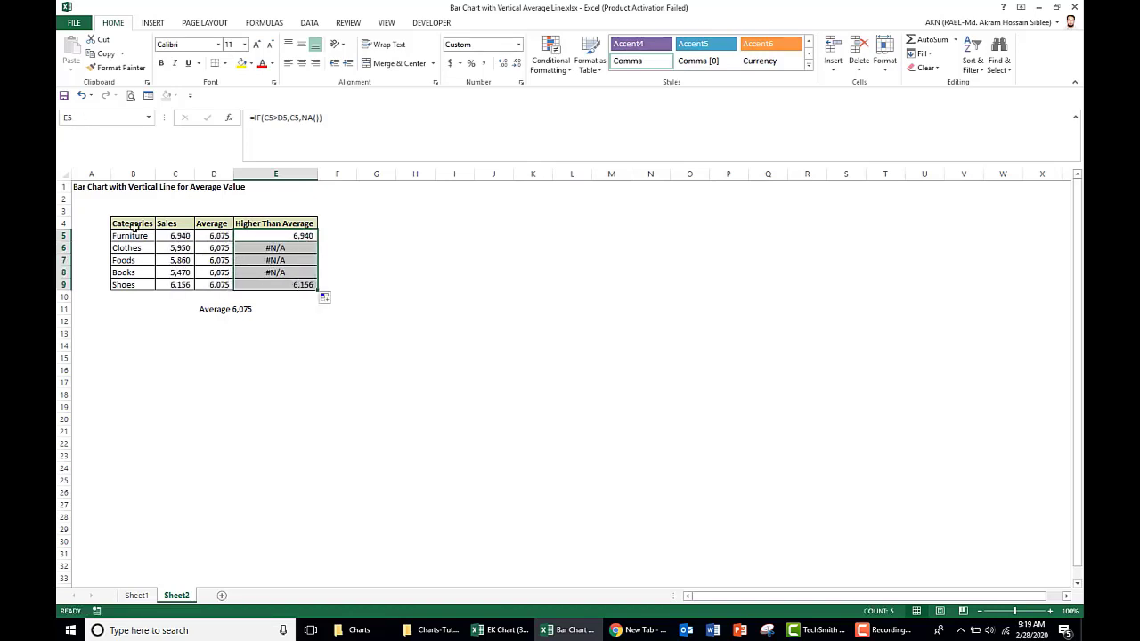
Step: Insert a 2-D clustered bar chart from the Categories, Sales and Higher Than Average columns, leaving out Average
{"action": "left_click_drag", "start_coordinate": [134, 226], "coordinate": [139, 285]}
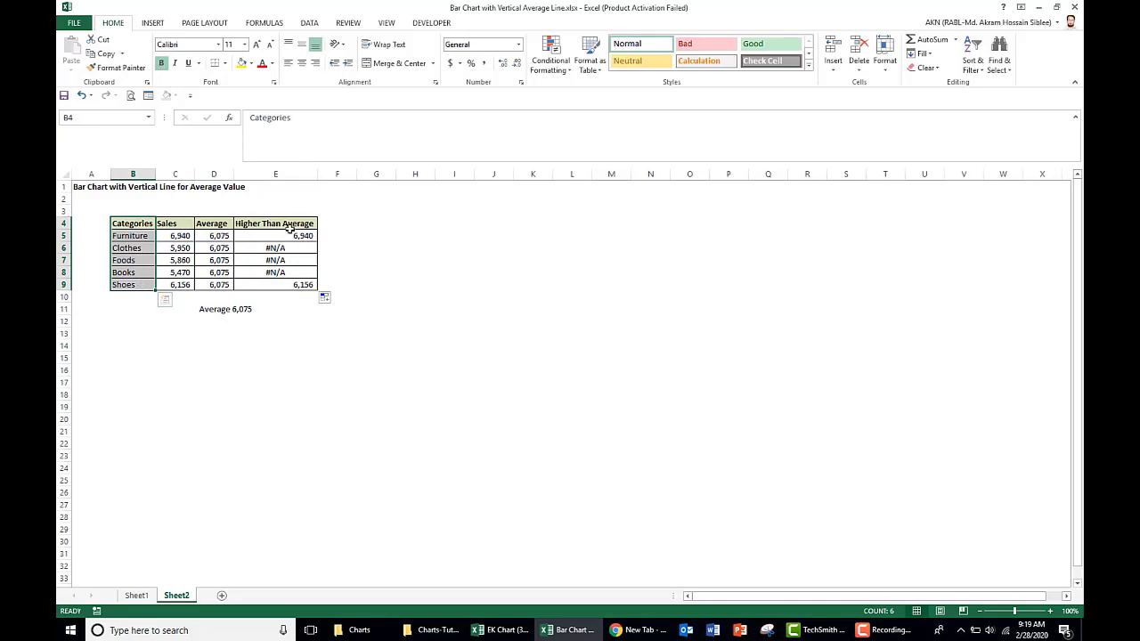
{"action": "left_click_drag", "start_coordinate": [187, 224], "coordinate": [187, 284]}
{"action": "left_click_drag", "start_coordinate": [279, 228], "coordinate": [290, 283]}
{"action": "left_click", "coordinate": [162, 26]}
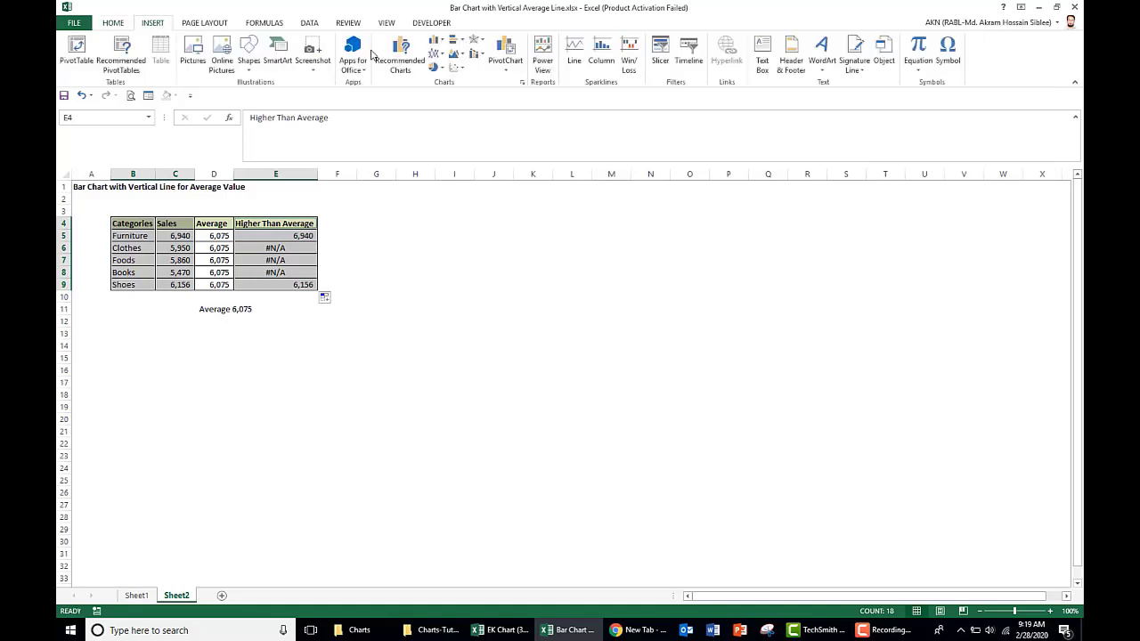
{"action": "left_click", "coordinate": [457, 41]}
{"action": "left_click", "coordinate": [465, 80]}
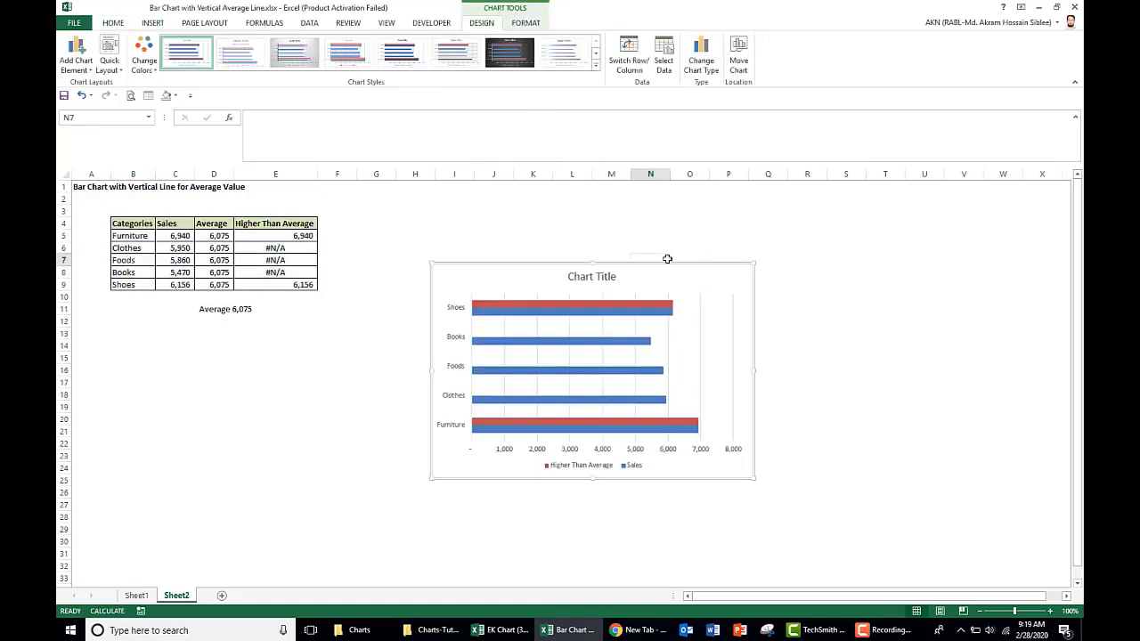
{"action": "double_click", "coordinate": [653, 269]}
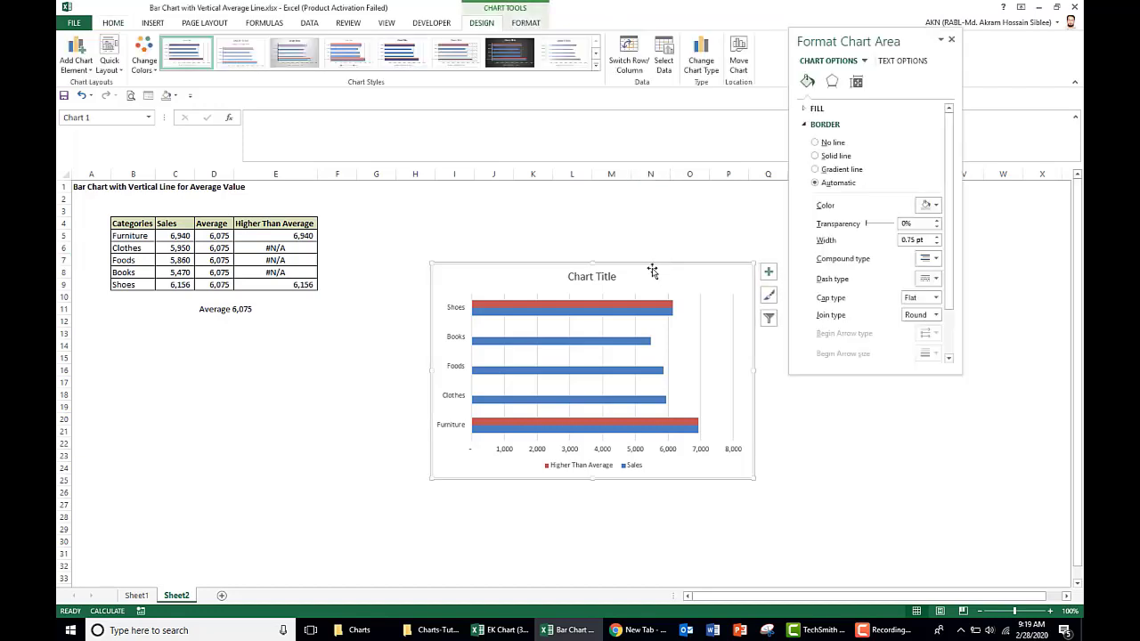
{"action": "left_click", "coordinate": [951, 41]}
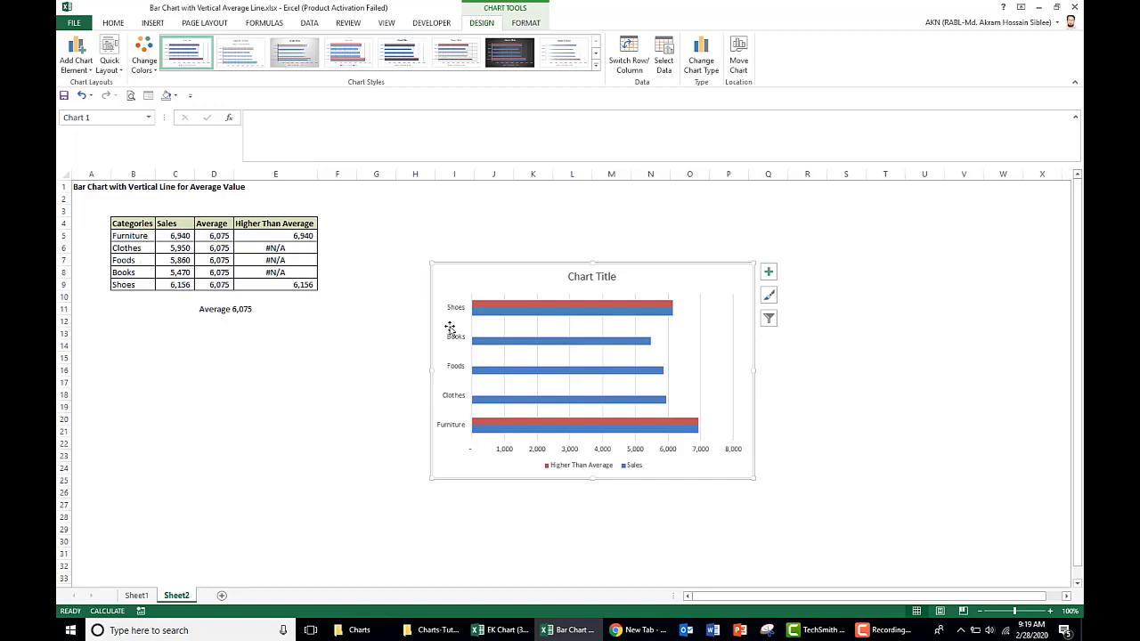
Step: Set the chart's vertical category axis to show the categories in reverse order
{"action": "left_click", "coordinate": [452, 426]}
{"action": "right_click", "coordinate": [451, 421]}
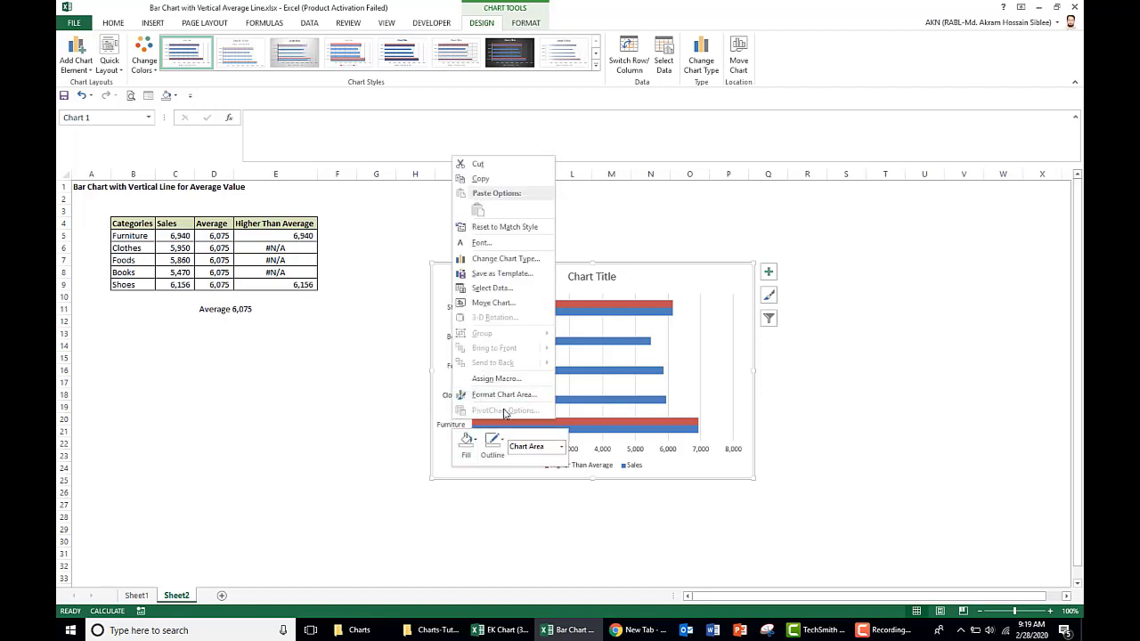
{"action": "key", "text": "Escape"}
{"action": "left_click", "coordinate": [451, 427]}
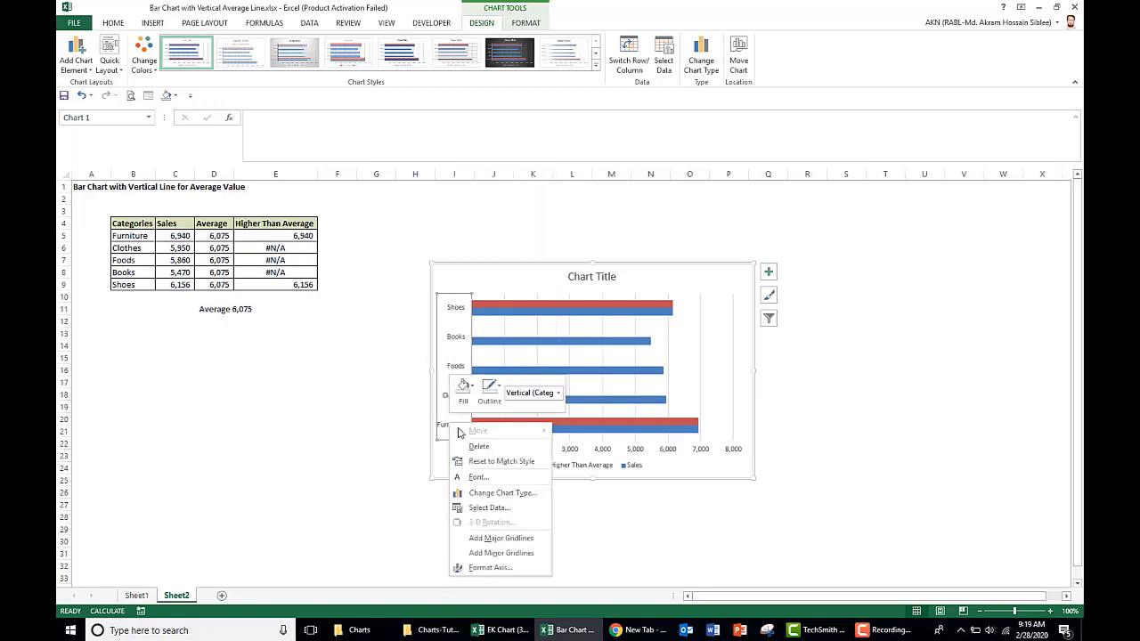
{"action": "right_click", "coordinate": [450, 426]}
{"action": "left_click", "coordinate": [490, 567]}
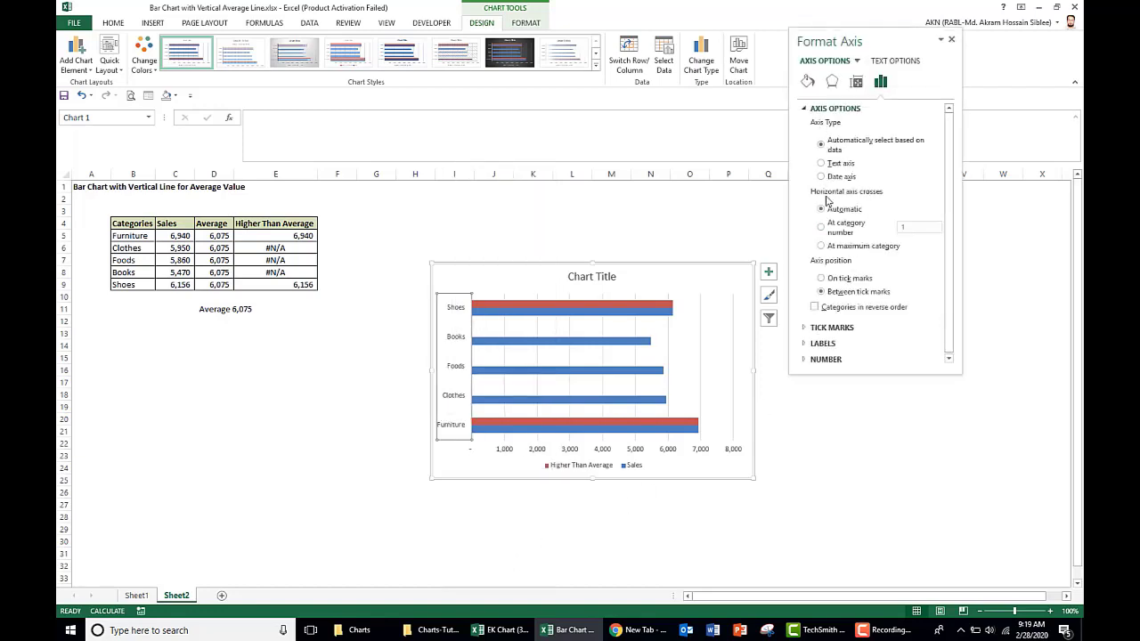
{"action": "left_click", "coordinate": [814, 308]}
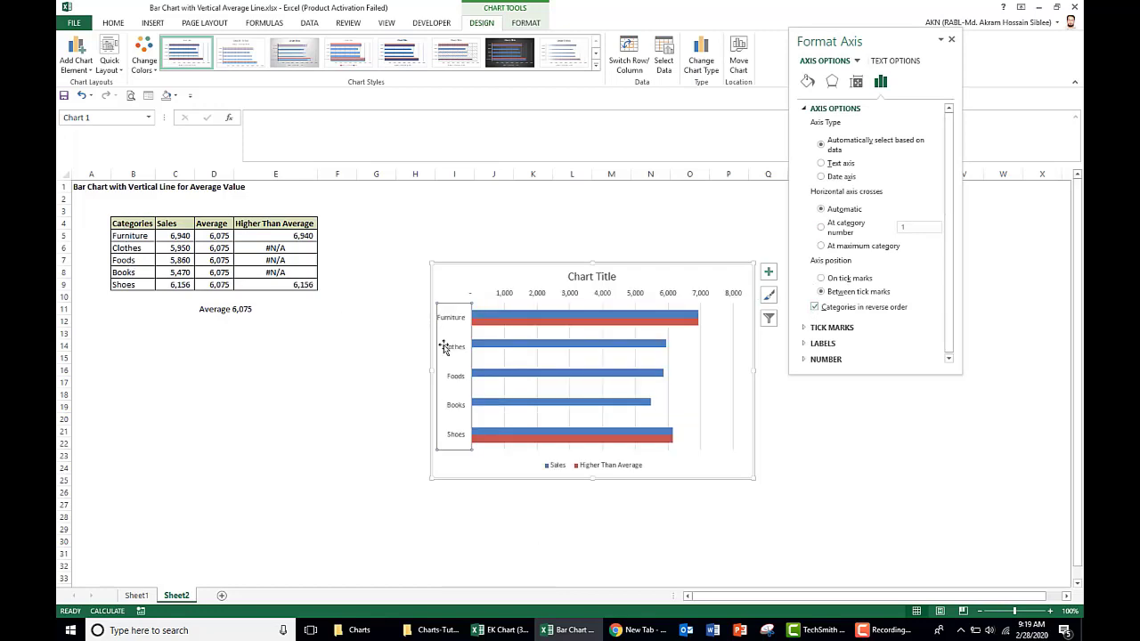
{"action": "left_click", "coordinate": [951, 39]}
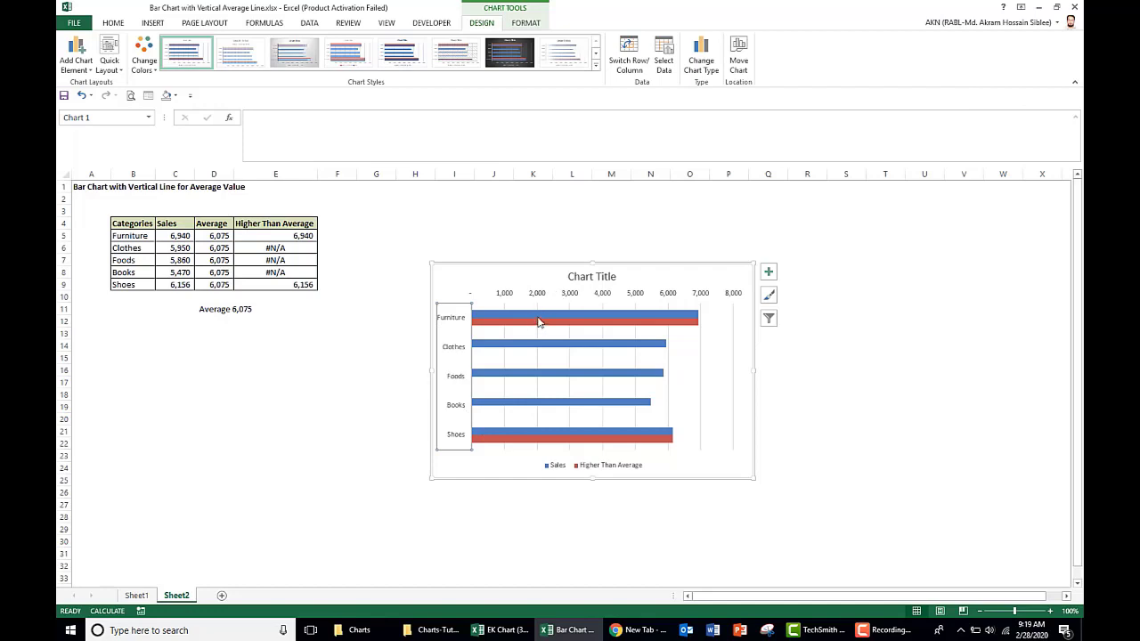
Step: Fill the Sales series bars with dark grey
{"action": "left_click", "coordinate": [539, 319]}
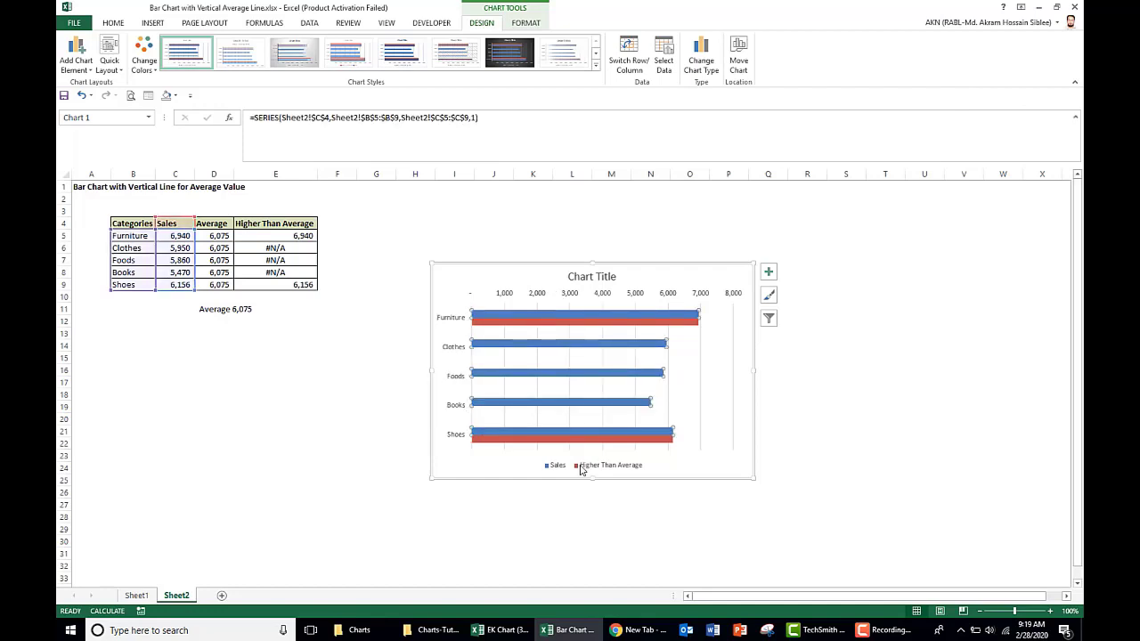
{"action": "left_click", "coordinate": [534, 23]}
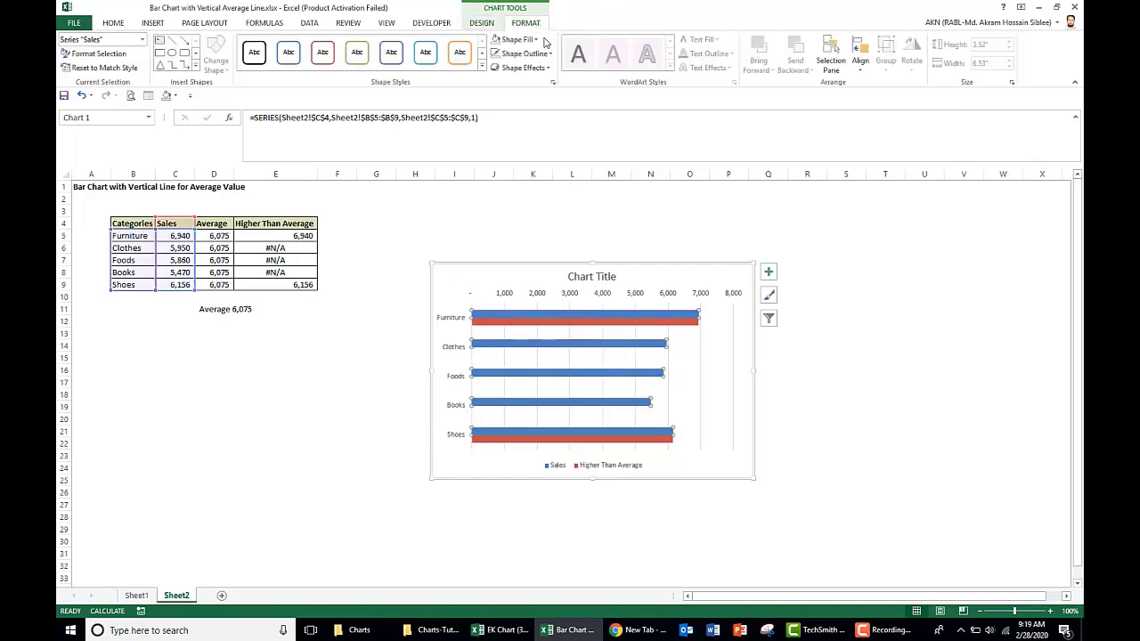
{"action": "left_click", "coordinate": [515, 40]}
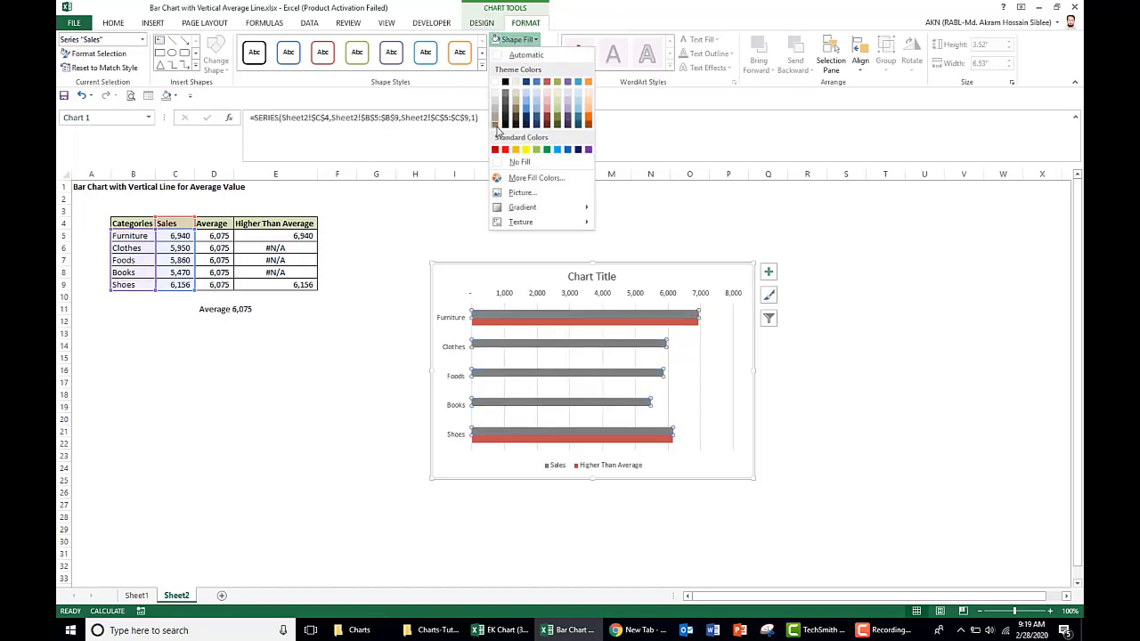
{"action": "left_click", "coordinate": [496, 126]}
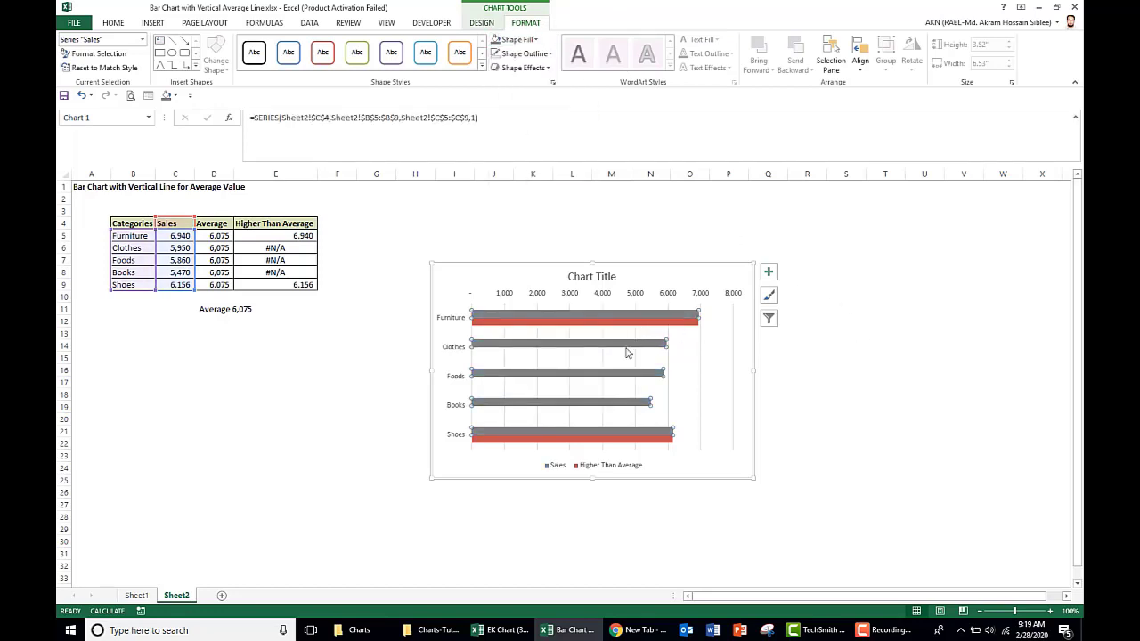
Step: Fill the Higher Than Average series bars with a dark teal blue theme color
{"action": "left_click", "coordinate": [525, 322]}
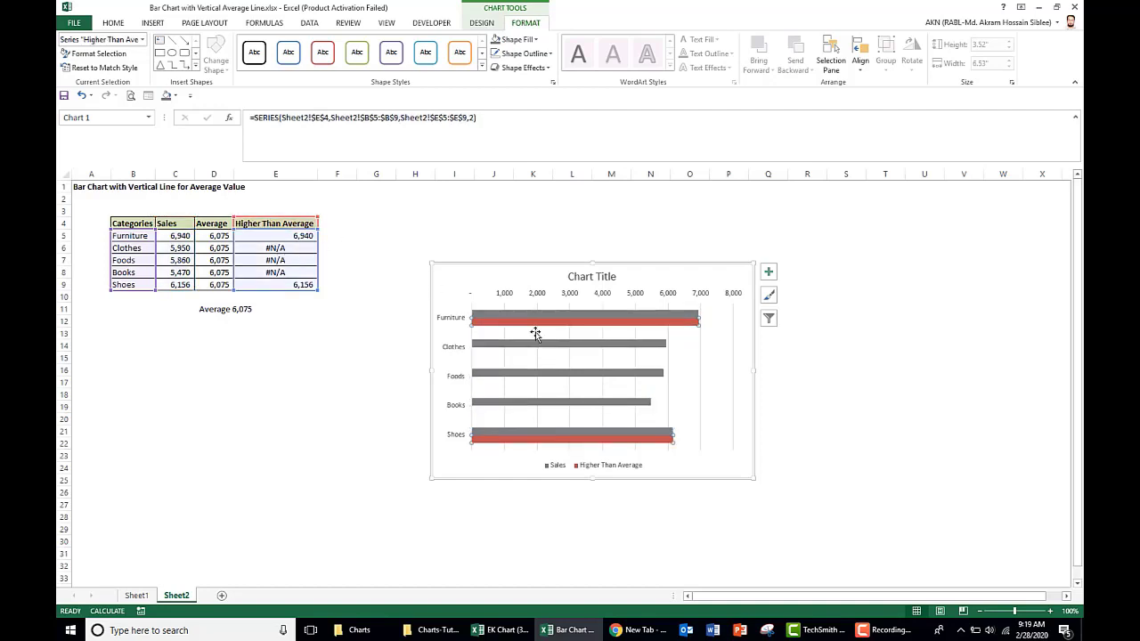
{"action": "left_click", "coordinate": [535, 40]}
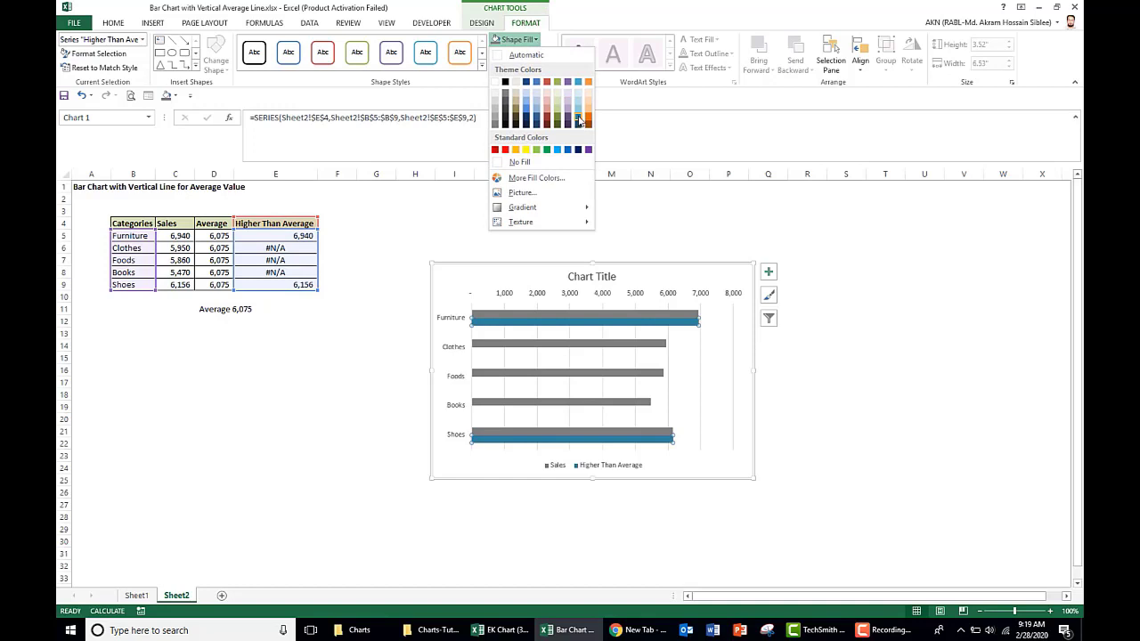
{"action": "left_click", "coordinate": [578, 120]}
{"action": "left_click", "coordinate": [877, 320]}
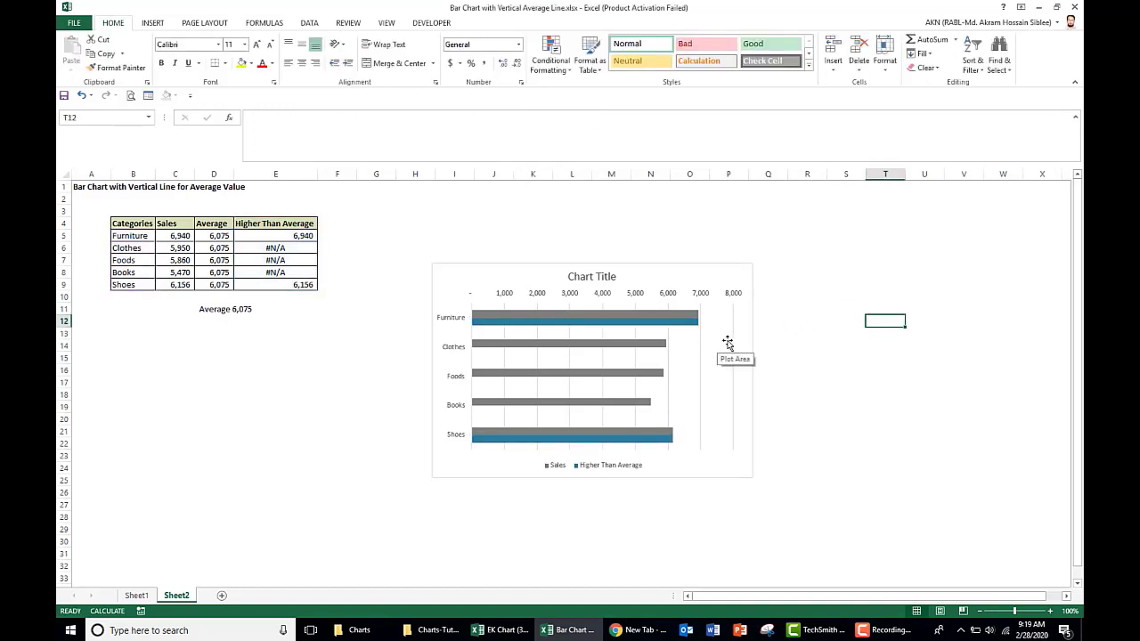
Step: Set the Higher Than Average series' overlap to 100% and its gap width to 30%
{"action": "right_click", "coordinate": [647, 327]}
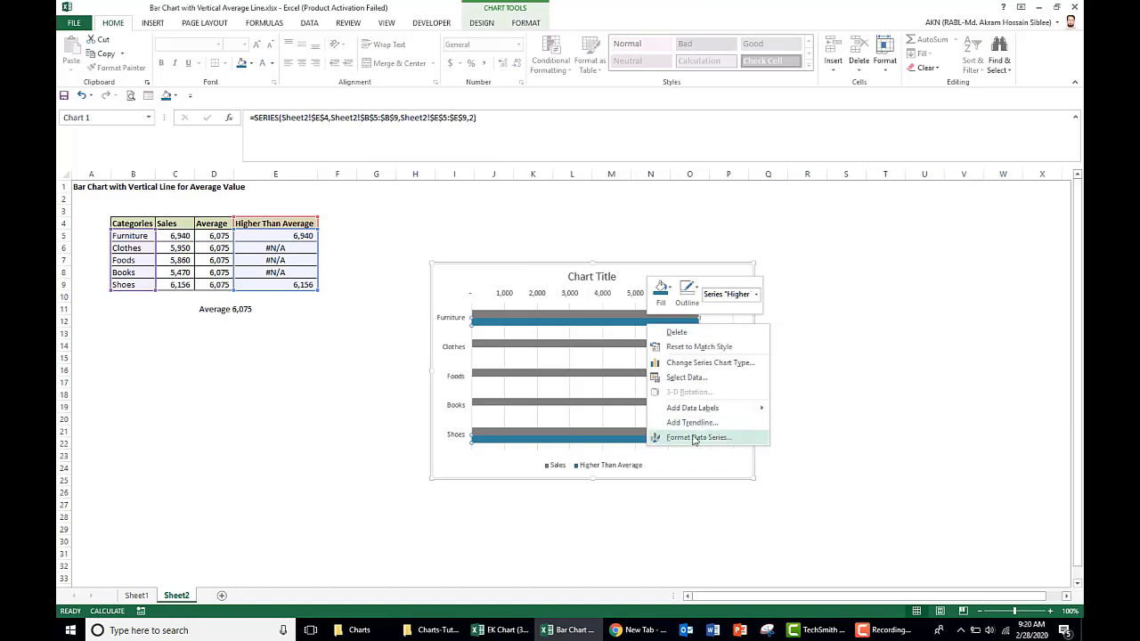
{"action": "left_click", "coordinate": [695, 437]}
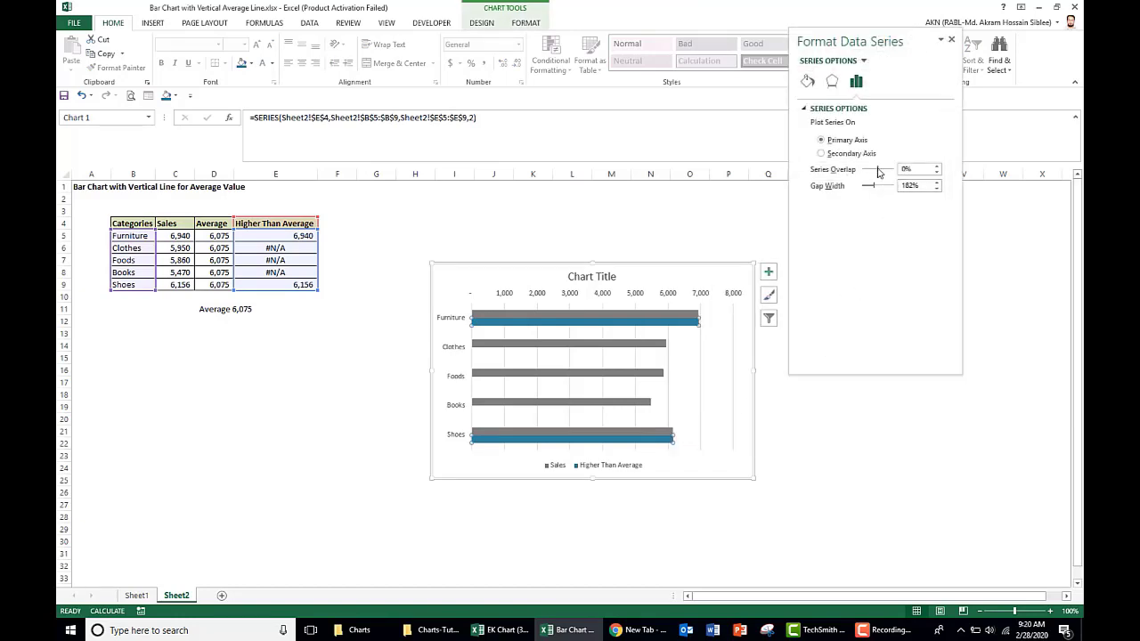
{"action": "left_click_drag", "start_coordinate": [878, 172], "coordinate": [892, 169]}
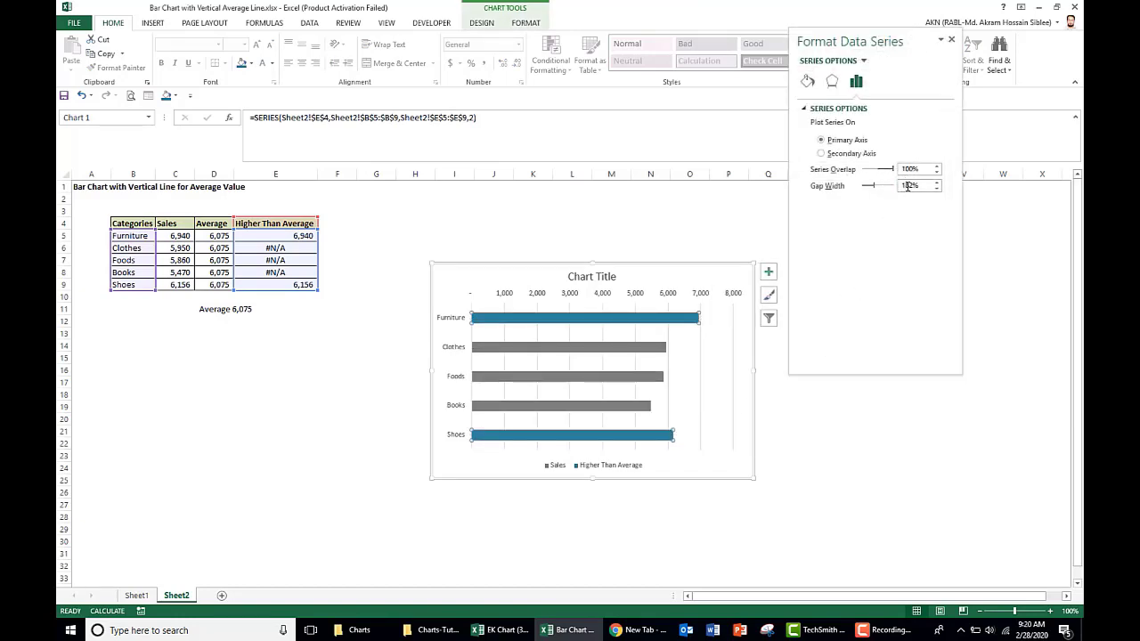
{"action": "left_click", "coordinate": [902, 186]}
{"action": "type", "text": "30"}
{"action": "left_click", "coordinate": [924, 169]}
{"action": "left_click", "coordinate": [952, 42]}
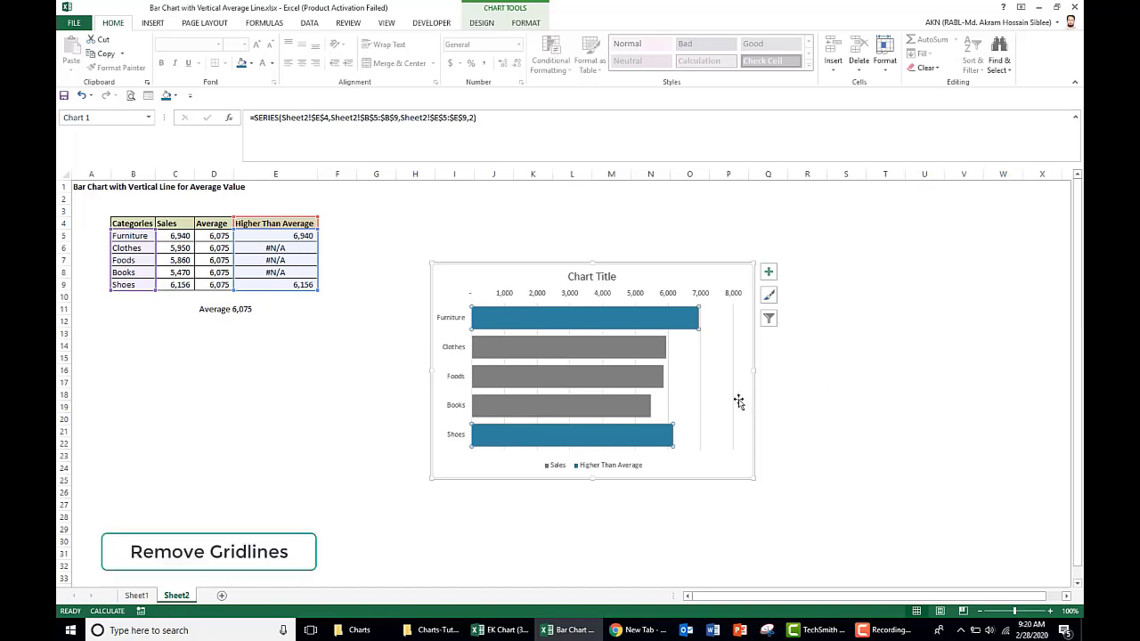
Step: Remove the vertical gridlines from the chart
{"action": "left_click", "coordinate": [705, 364]}
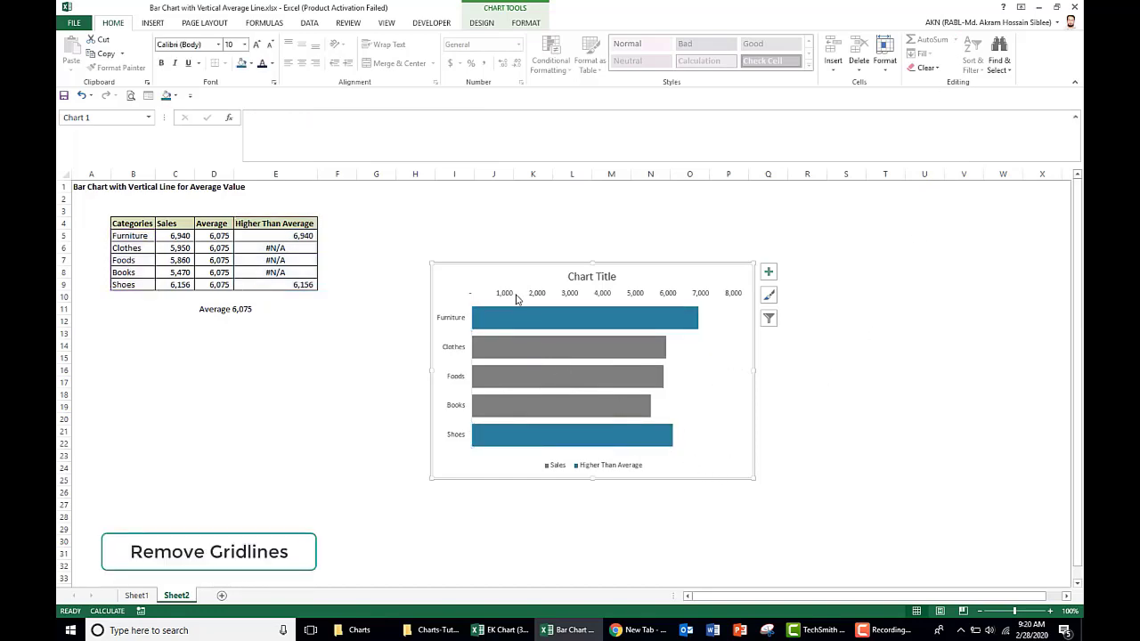
{"action": "left_click", "coordinate": [697, 317]}
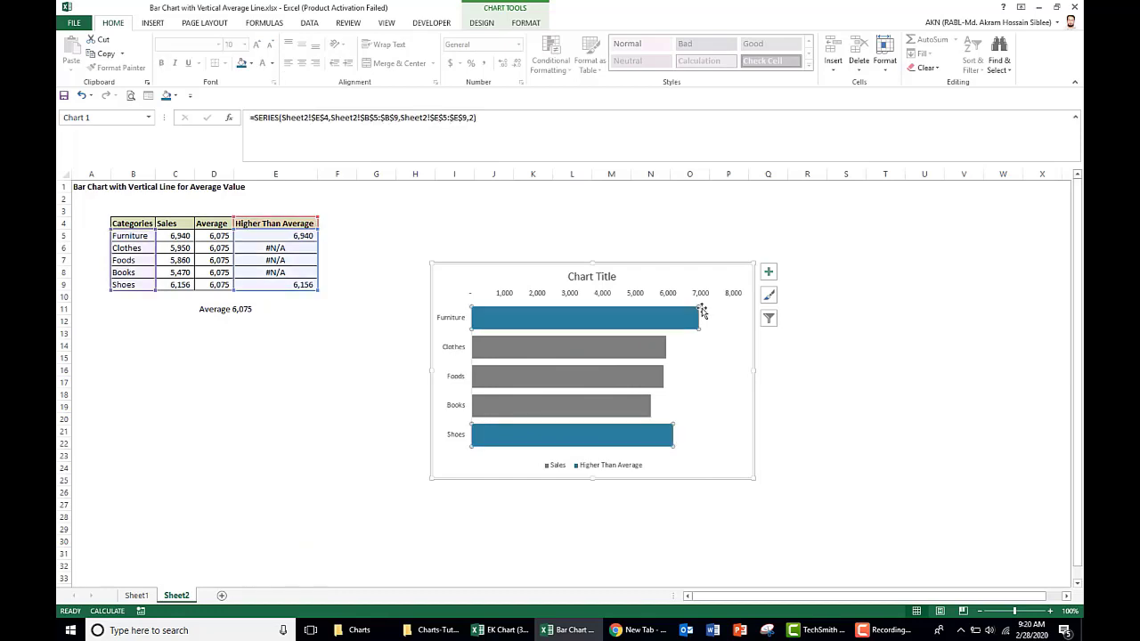
{"action": "left_click", "coordinate": [712, 352]}
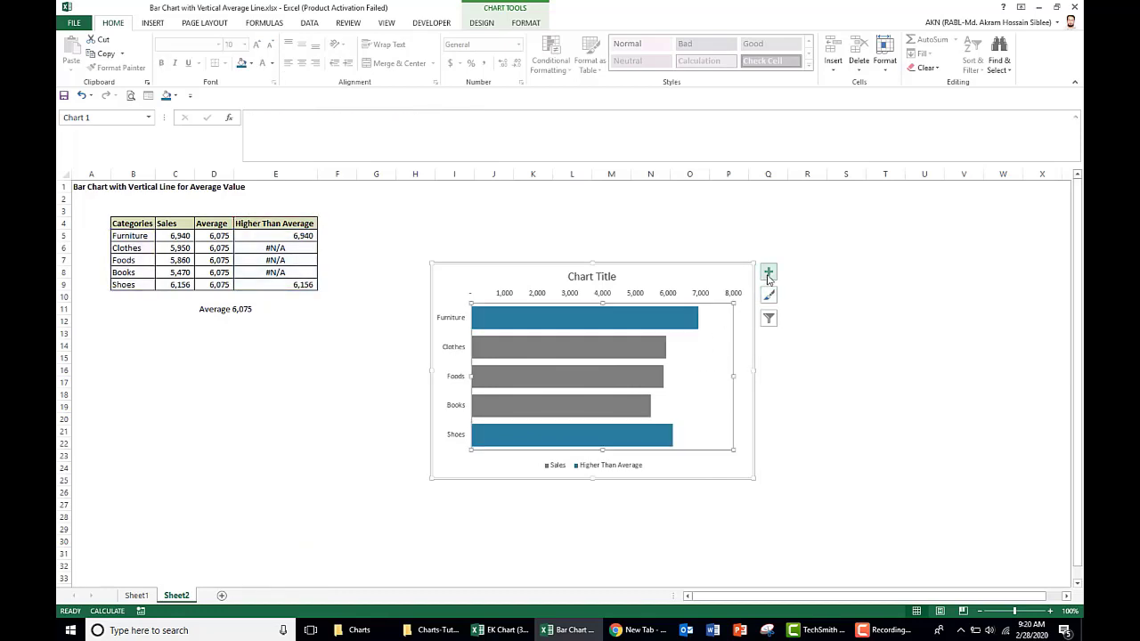
{"action": "left_click", "coordinate": [769, 272]}
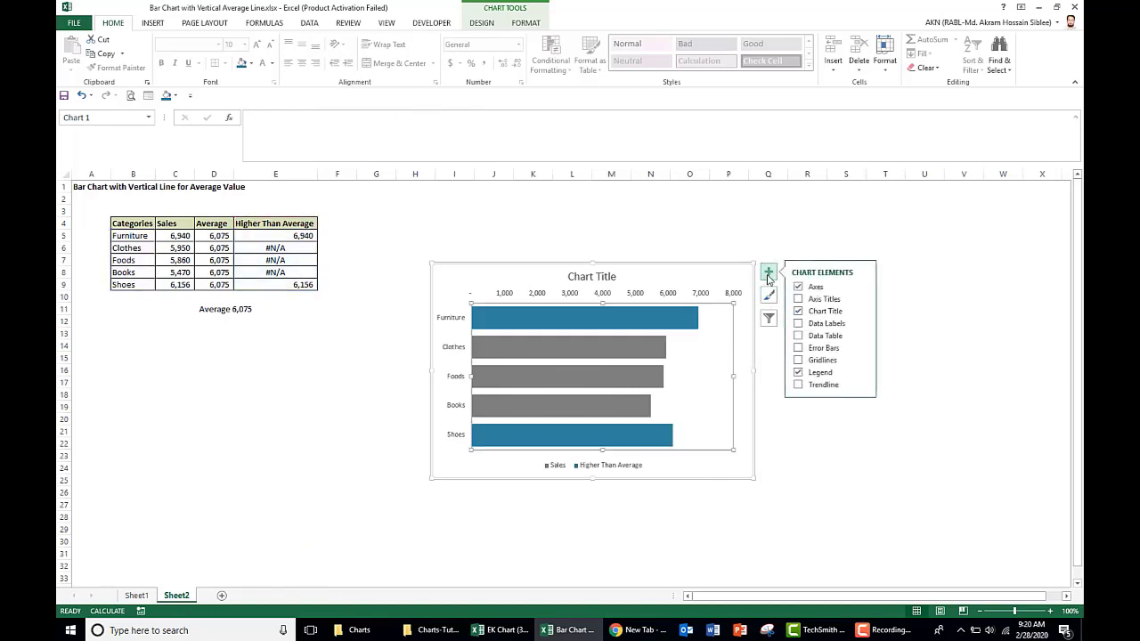
{"action": "left_click", "coordinate": [799, 324]}
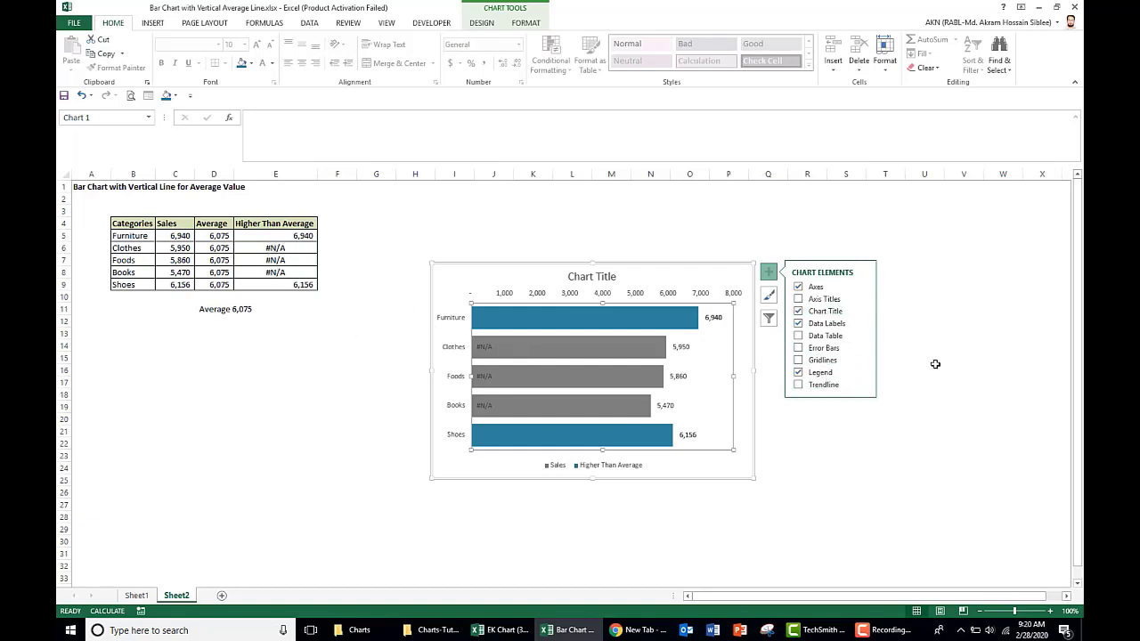
{"action": "left_click", "coordinate": [824, 323]}
{"action": "left_click", "coordinate": [924, 333]}
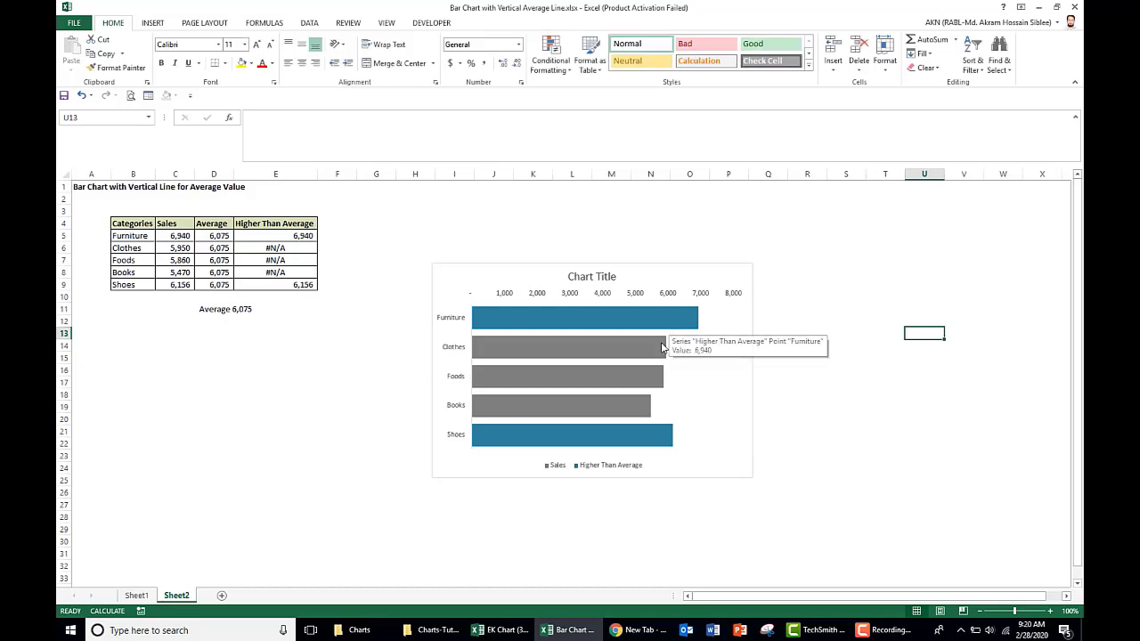
Step: Add data labels to the Sales series only and position them at Inside Base
{"action": "left_click", "coordinate": [666, 341]}
{"action": "left_click", "coordinate": [769, 275]}
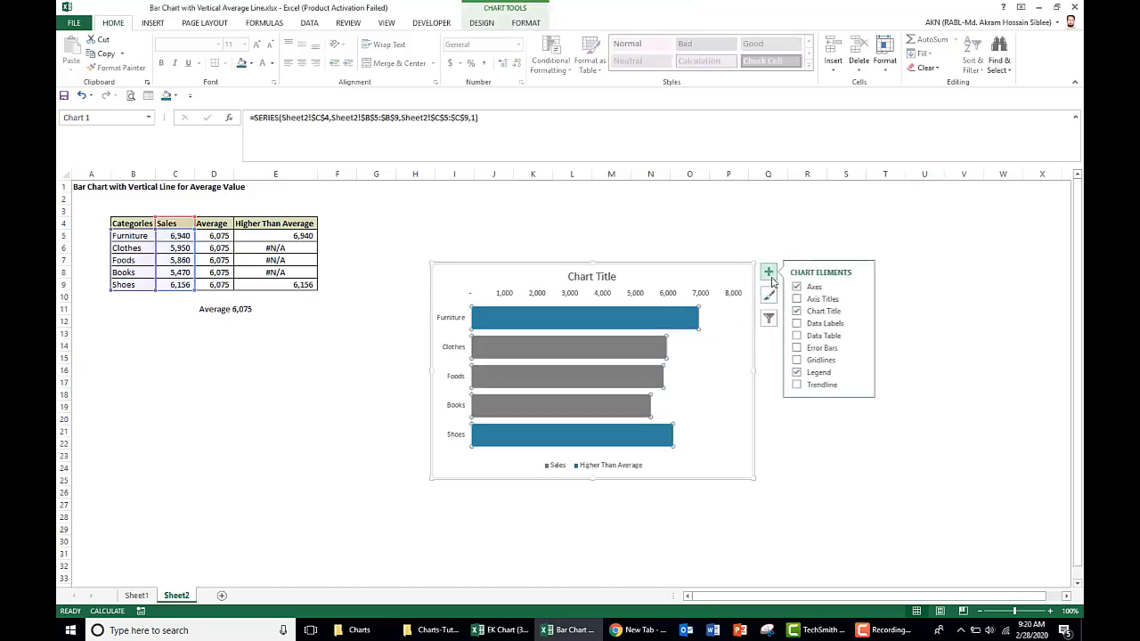
{"action": "left_click", "coordinate": [819, 324]}
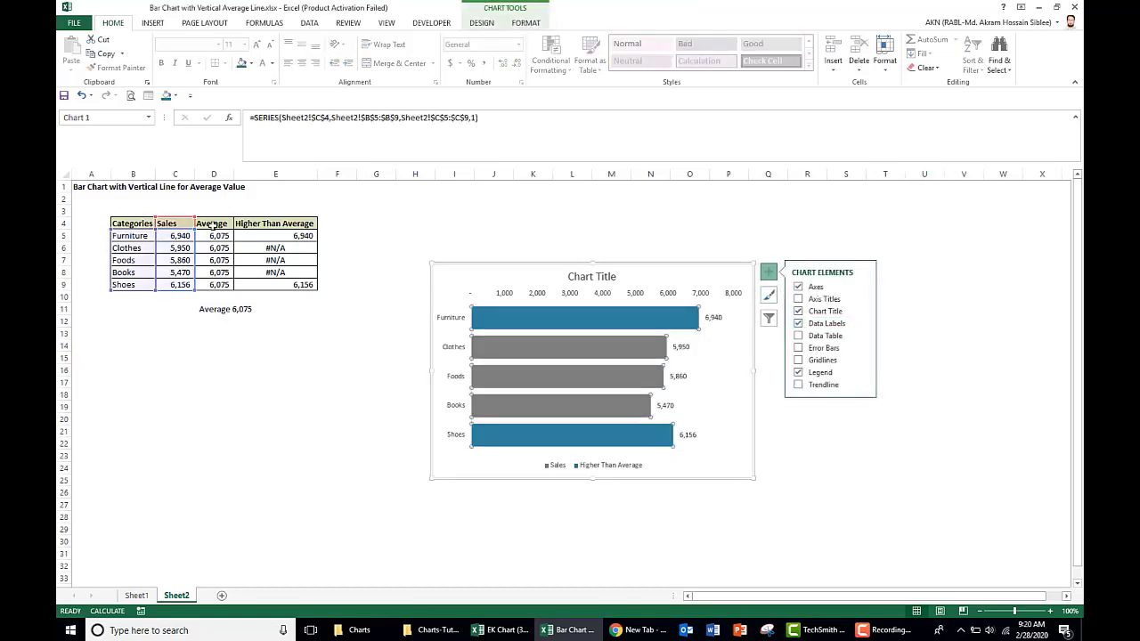
{"action": "right_click", "coordinate": [714, 317]}
{"action": "left_click", "coordinate": [763, 448]}
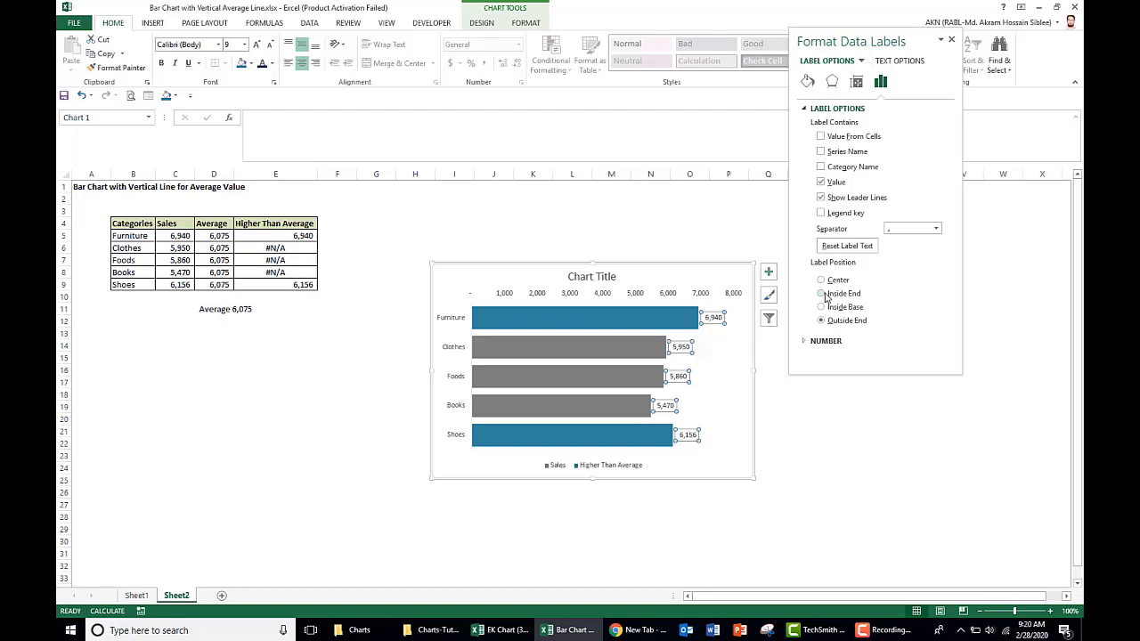
{"action": "left_click", "coordinate": [821, 308]}
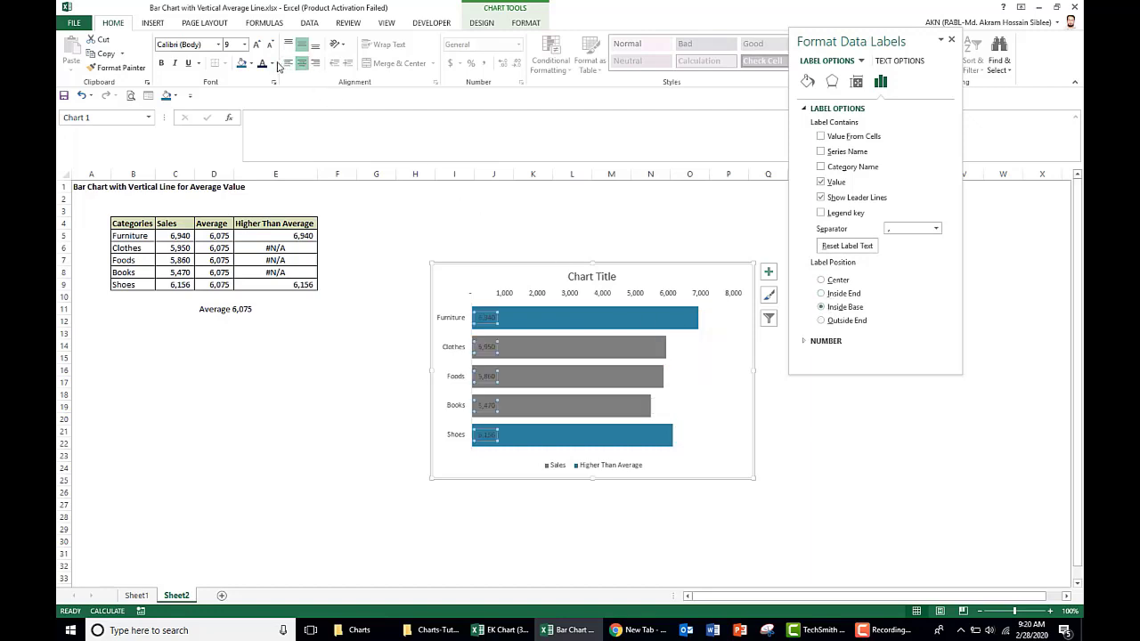
Step: Format the Sales data labels as bold white text and reduce their font size by one increment
{"action": "left_click", "coordinate": [271, 63]}
{"action": "left_click", "coordinate": [260, 101]}
{"action": "left_click", "coordinate": [269, 44]}
{"action": "left_click", "coordinate": [161, 63]}
{"action": "left_click", "coordinate": [1015, 446]}
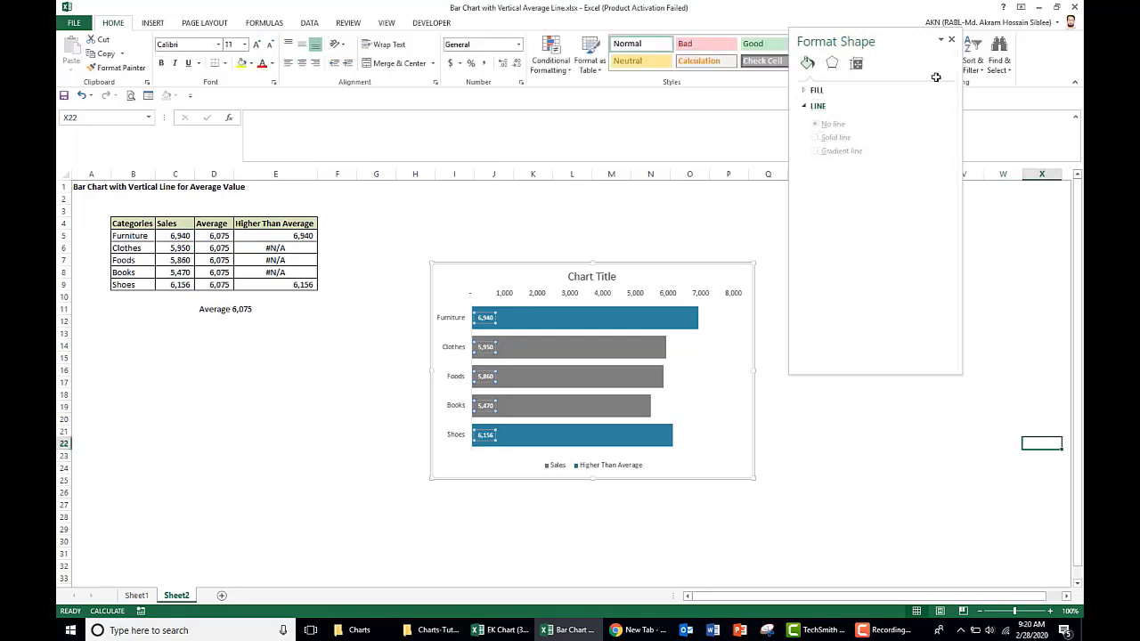
{"action": "left_click", "coordinate": [951, 39]}
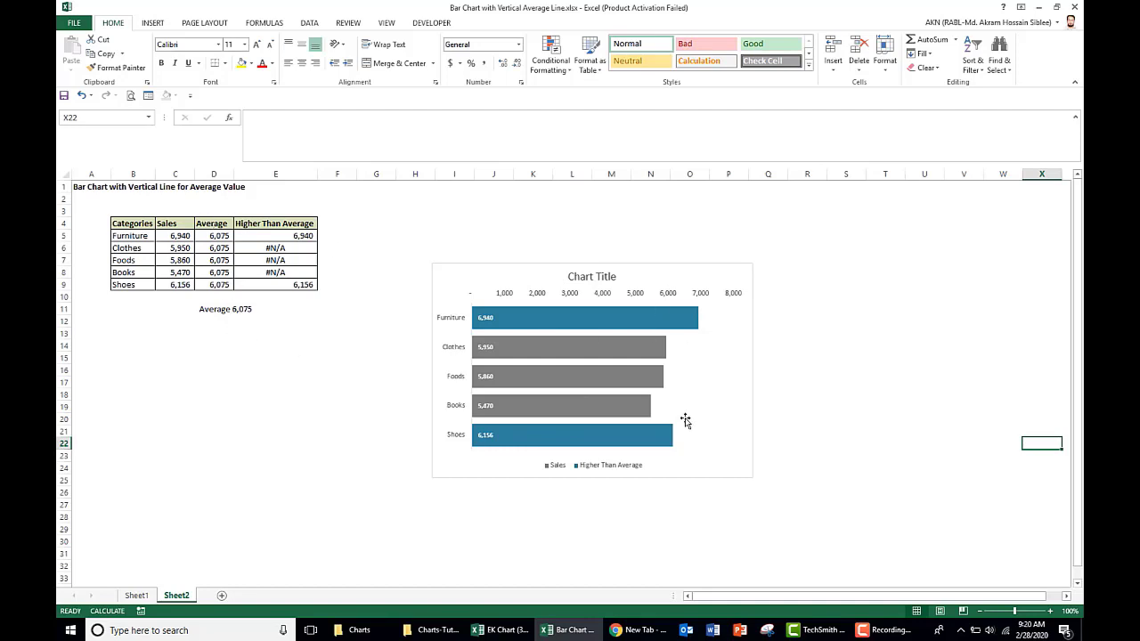
Step: Add a new data series to the chart, with cell D4 as its name and D5:D9 as its values
{"action": "left_click", "coordinate": [566, 361]}
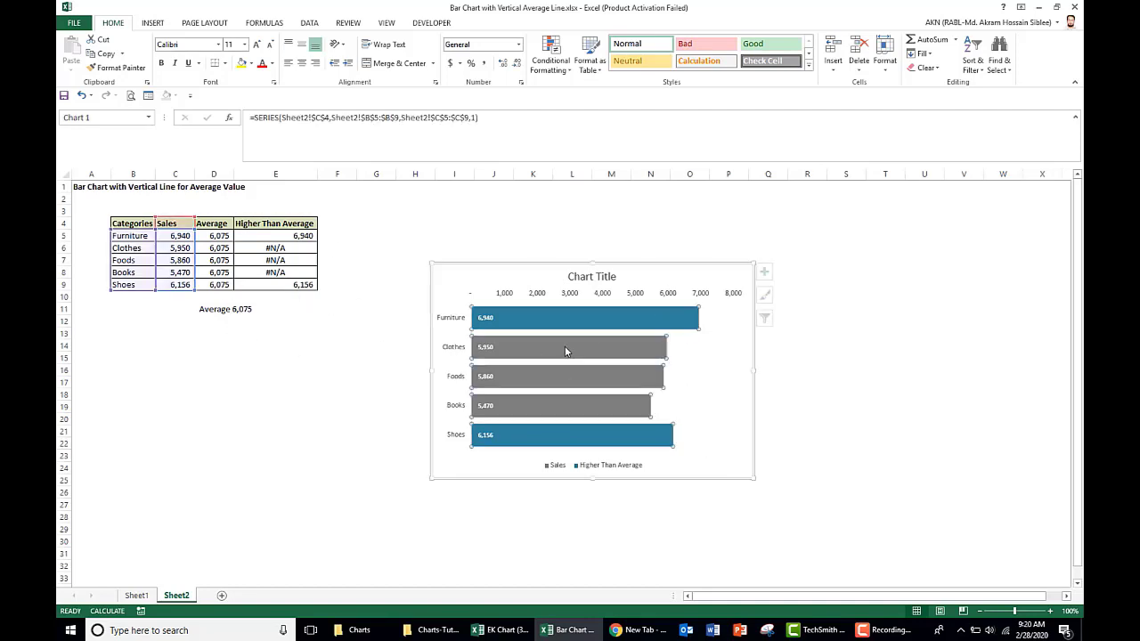
{"action": "right_click", "coordinate": [566, 349]}
{"action": "left_click", "coordinate": [603, 402]}
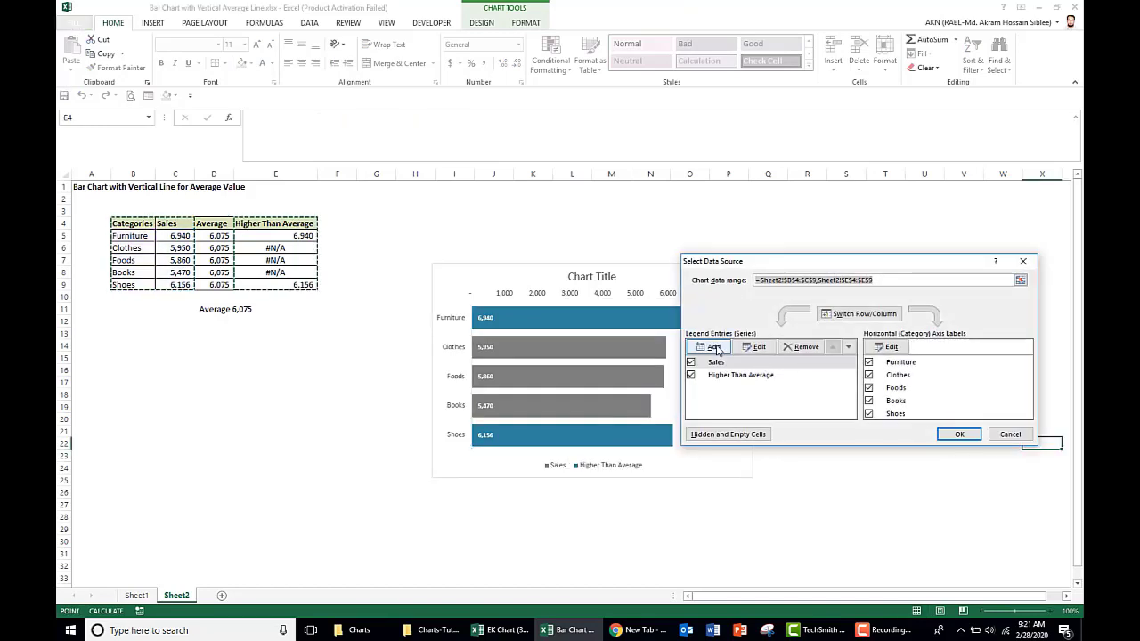
{"action": "left_click", "coordinate": [714, 348]}
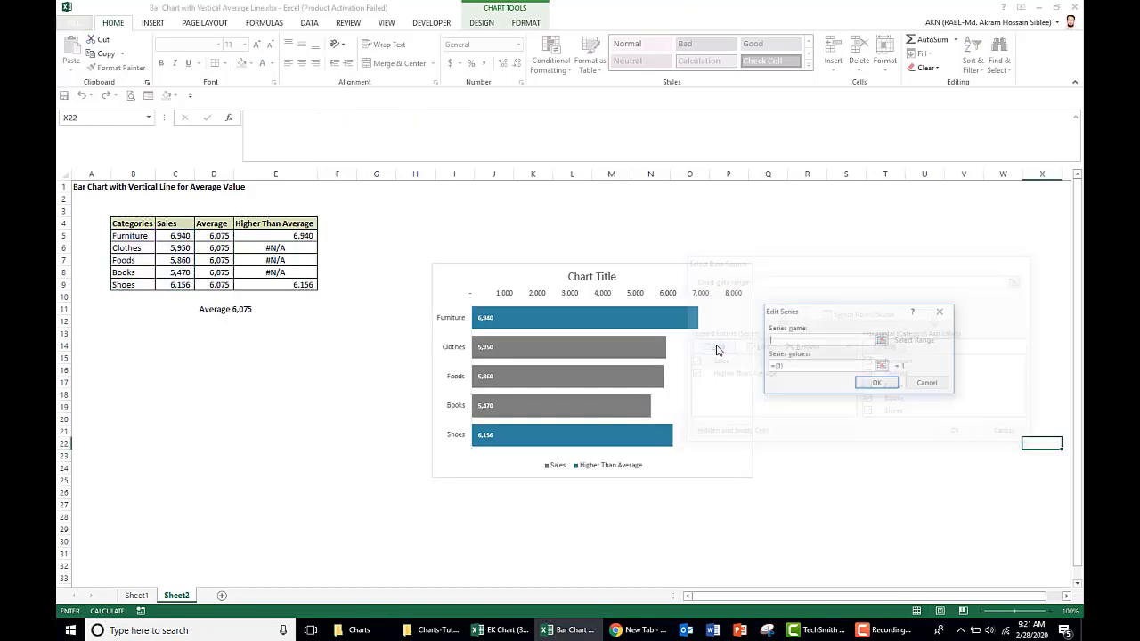
{"action": "left_click", "coordinate": [204, 226]}
{"action": "left_click", "coordinate": [777, 369]}
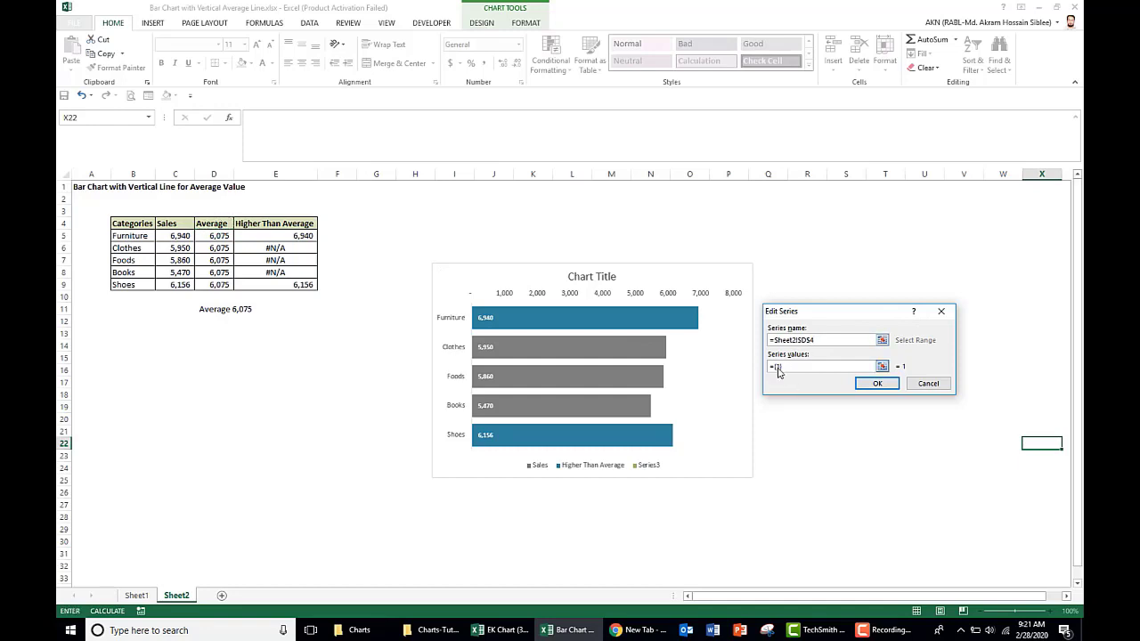
{"action": "left_click", "coordinate": [215, 237]}
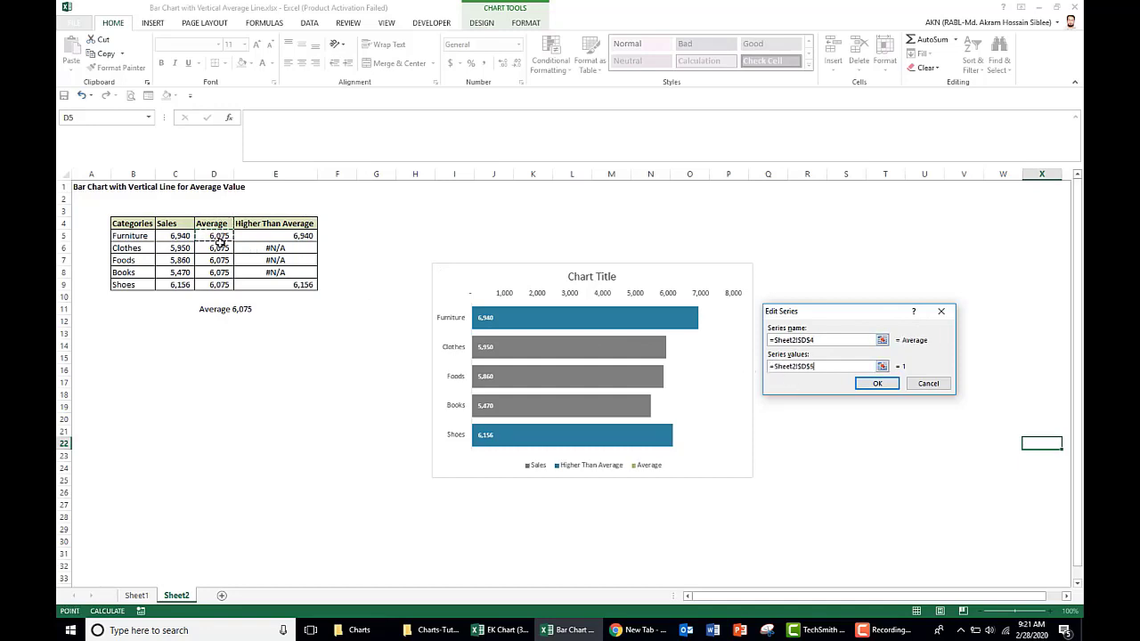
{"action": "left_click_drag", "start_coordinate": [220, 242], "coordinate": [222, 285]}
{"action": "left_click", "coordinate": [869, 386]}
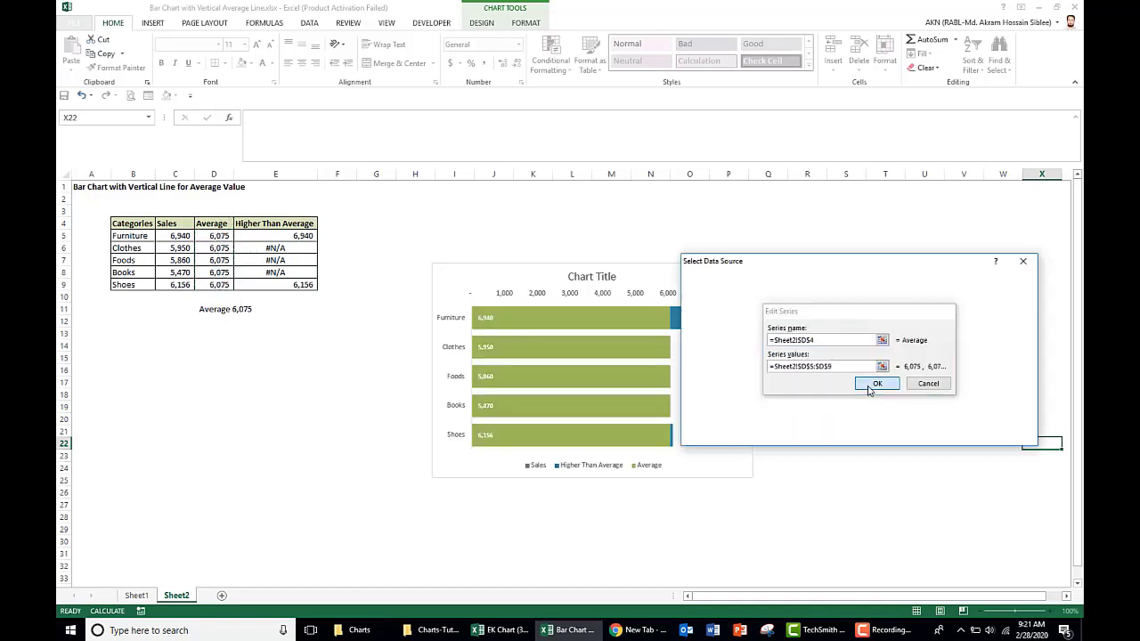
{"action": "left_click", "coordinate": [958, 436]}
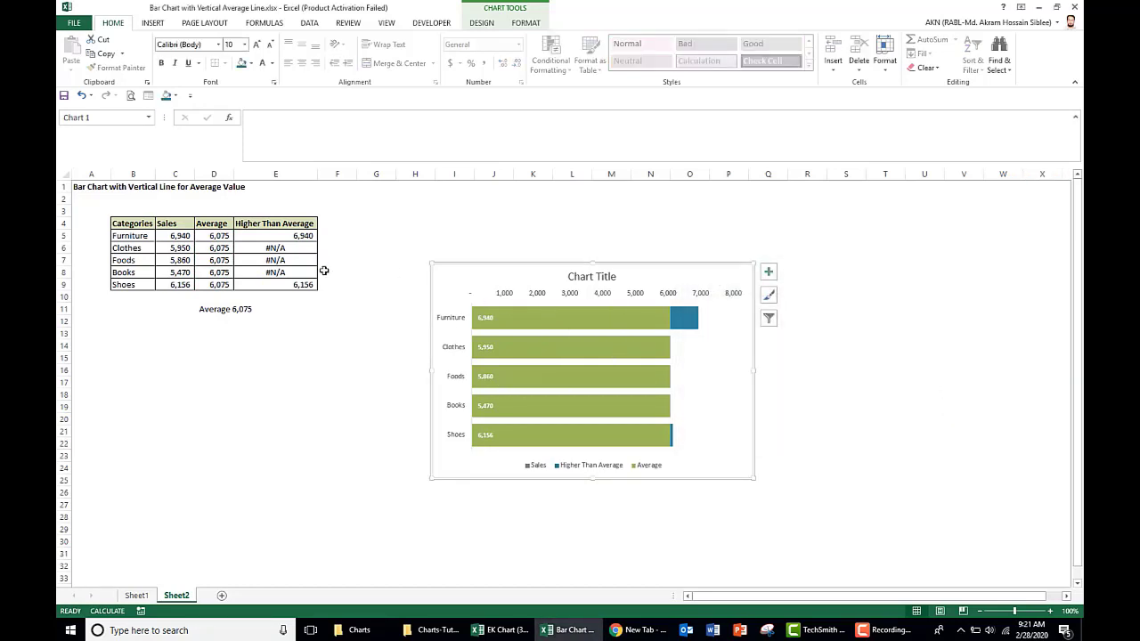
Step: Plot the Average series on the secondary axis, keeping it a clustered bar
{"action": "left_click", "coordinate": [558, 317]}
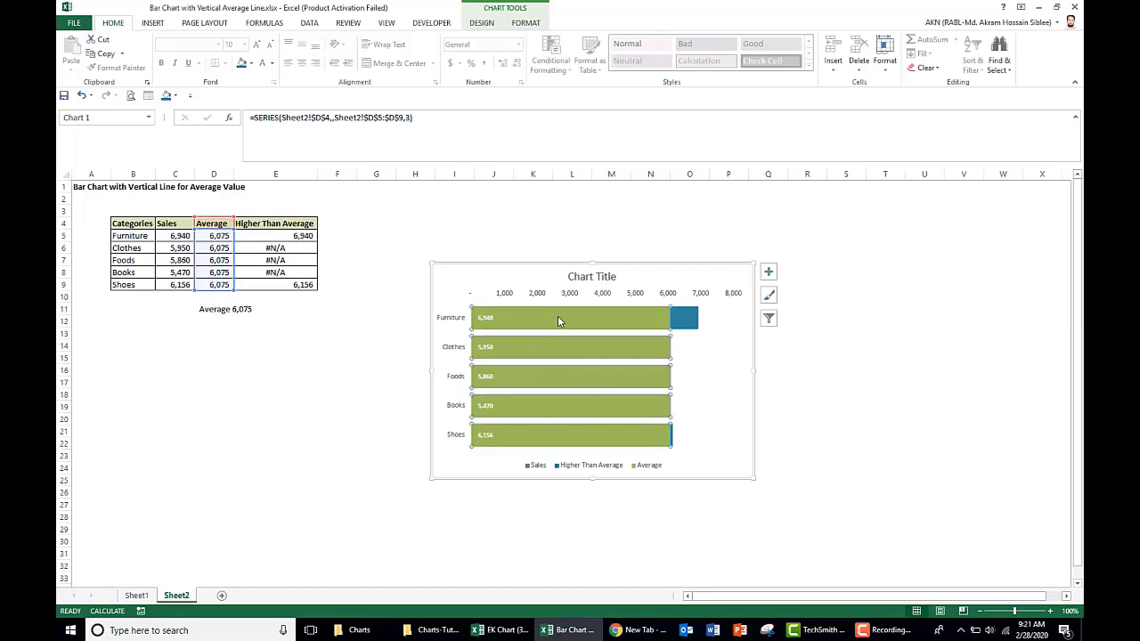
{"action": "right_click", "coordinate": [643, 316]}
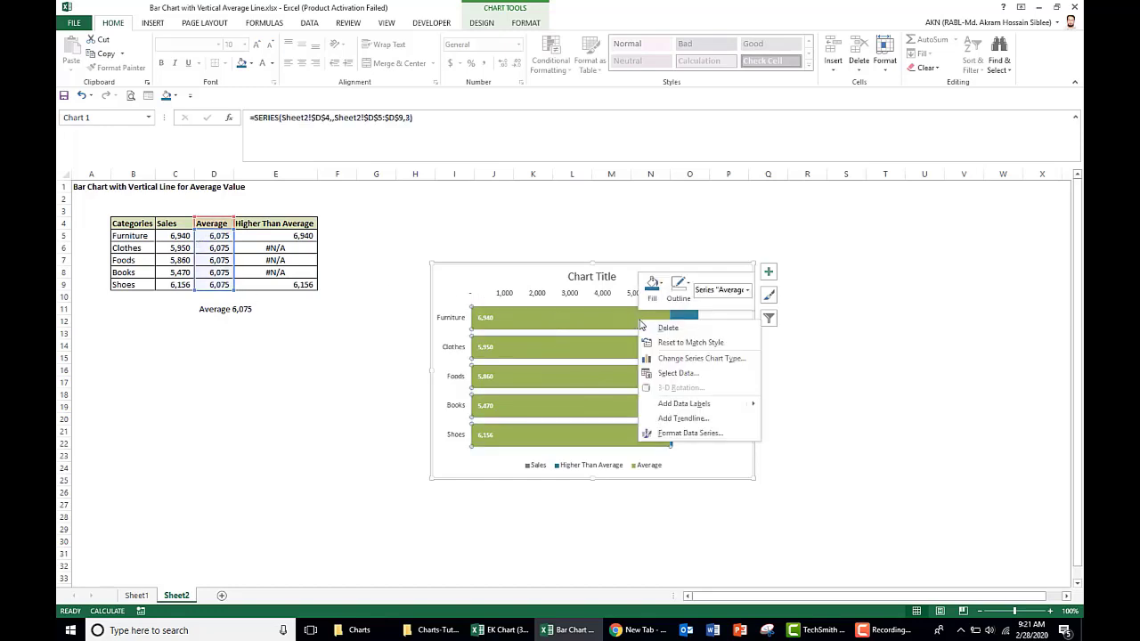
{"action": "left_click", "coordinate": [686, 359]}
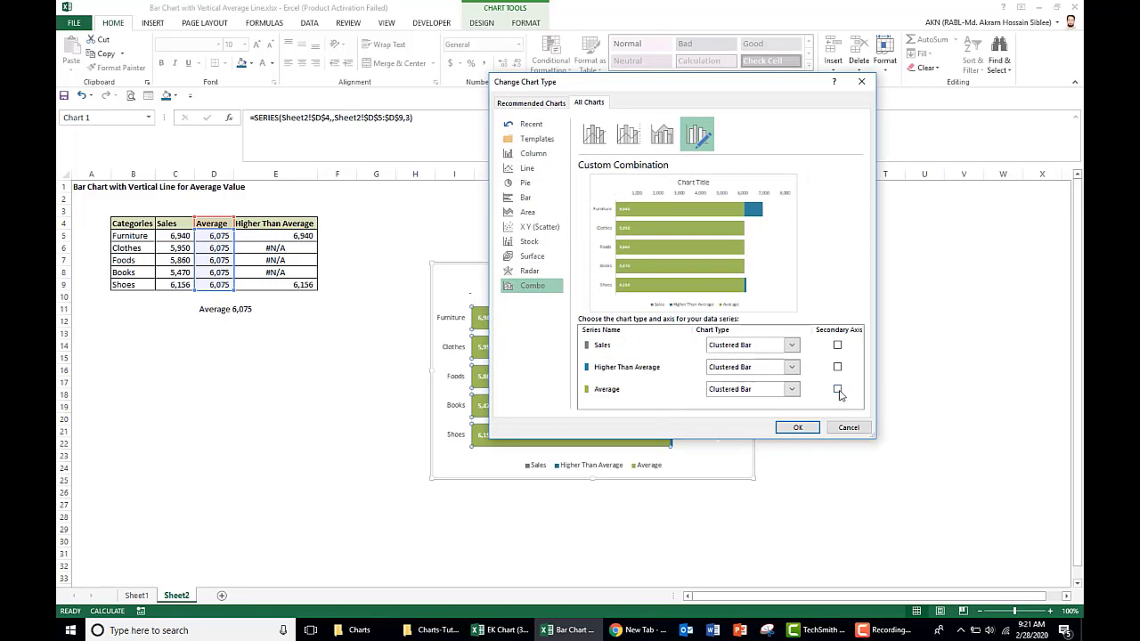
{"action": "left_click", "coordinate": [836, 389]}
{"action": "left_click", "coordinate": [800, 427]}
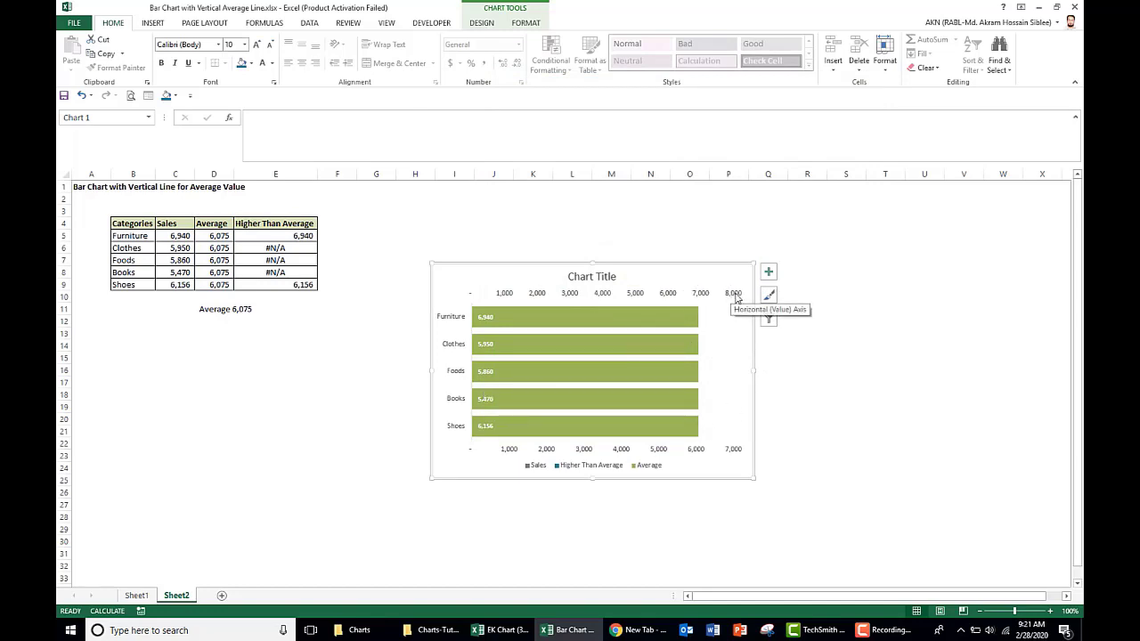
Step: Set the secondary horizontal axis maximum bound to 8000
{"action": "right_click", "coordinate": [734, 453]}
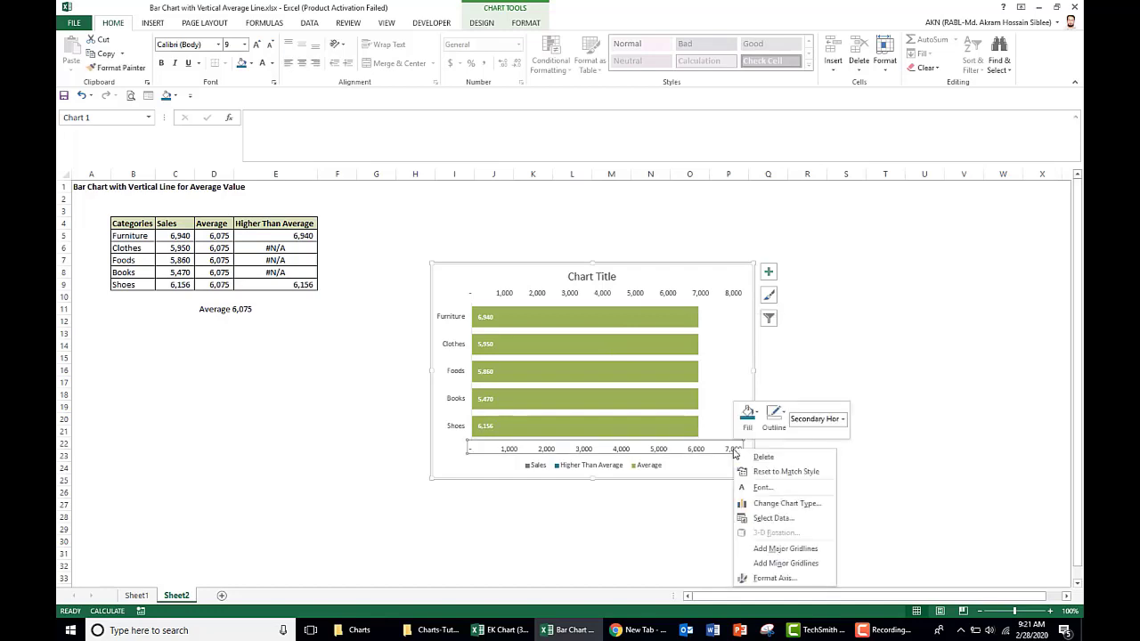
{"action": "left_click", "coordinate": [801, 577]}
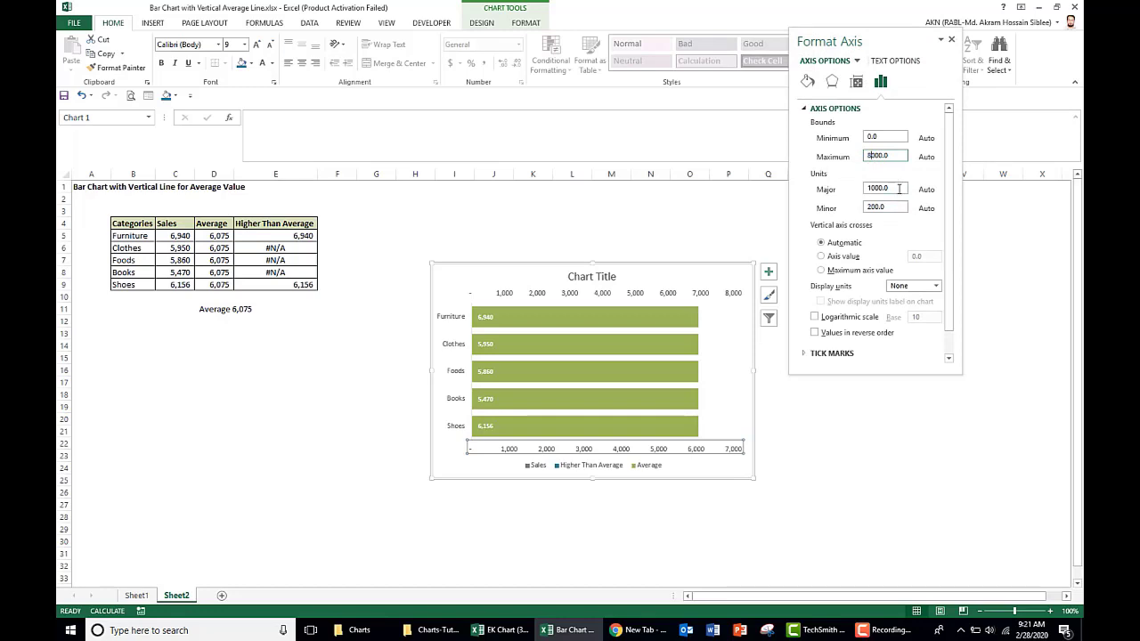
{"action": "left_click", "coordinate": [899, 188]}
{"action": "left_click", "coordinate": [951, 41]}
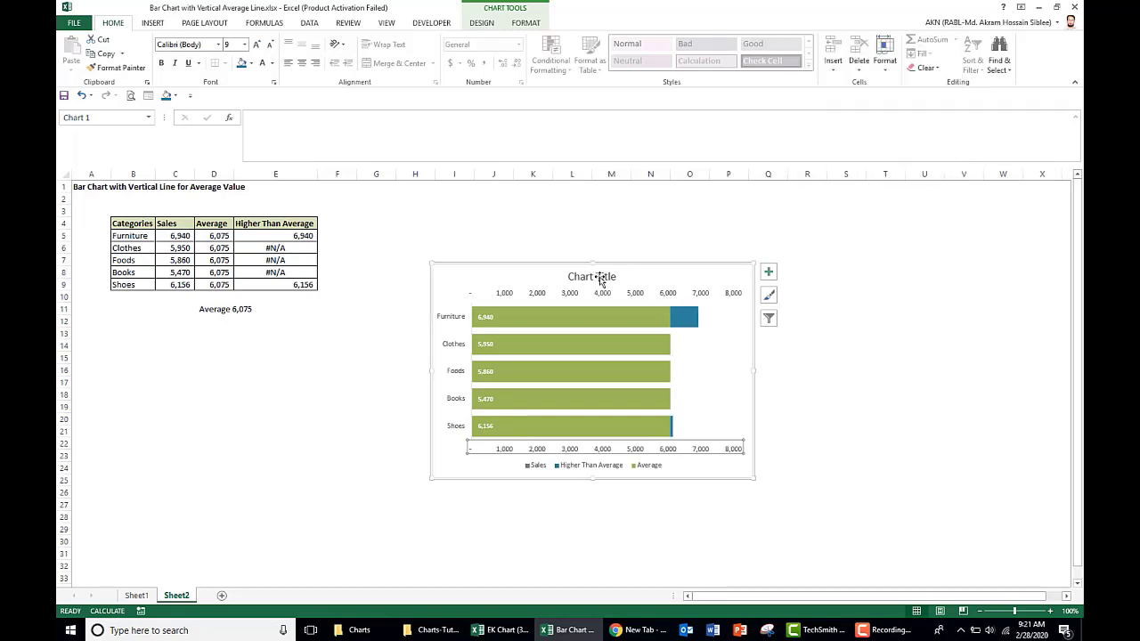
Step: Add a linear trendline to the Average series and open the detailed trendline options
{"action": "left_click", "coordinate": [643, 330]}
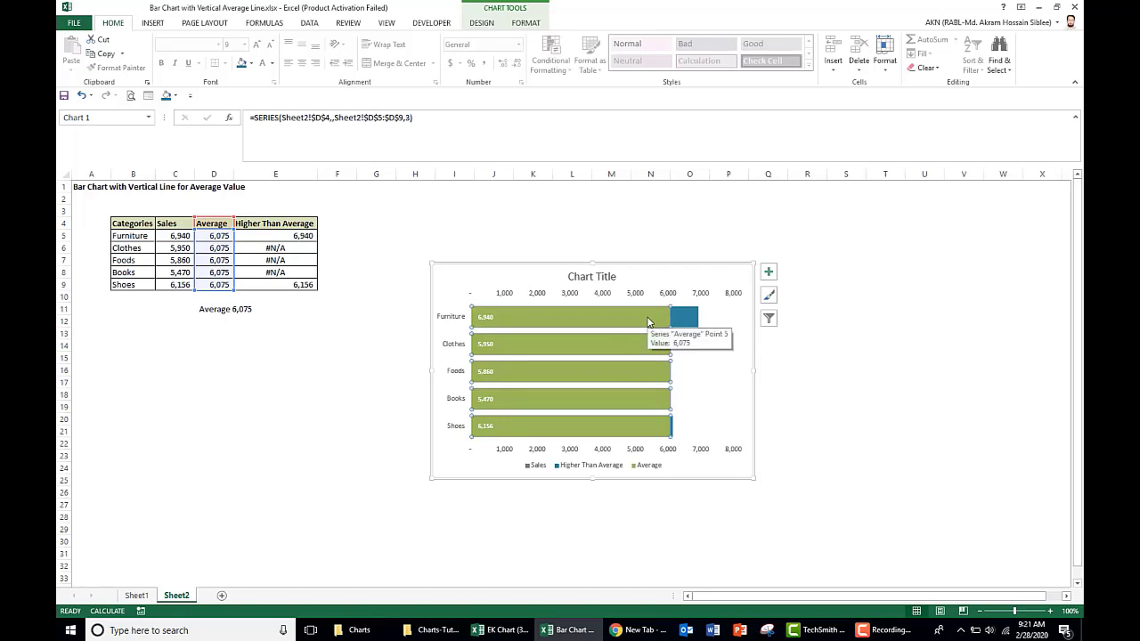
{"action": "left_click", "coordinate": [768, 272]}
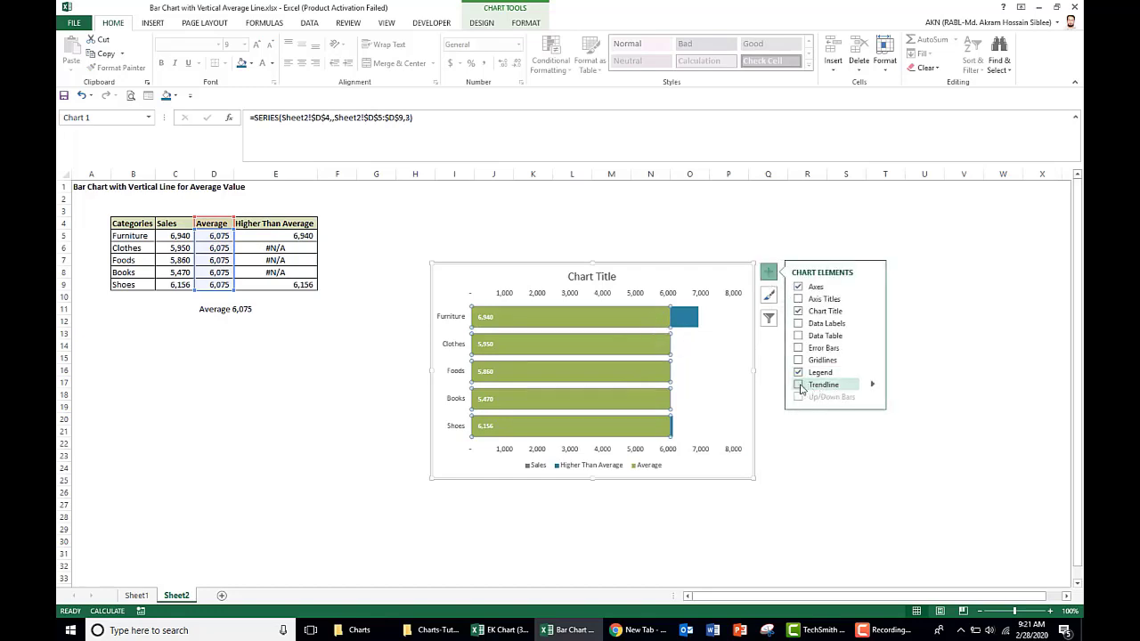
{"action": "left_click", "coordinate": [797, 385]}
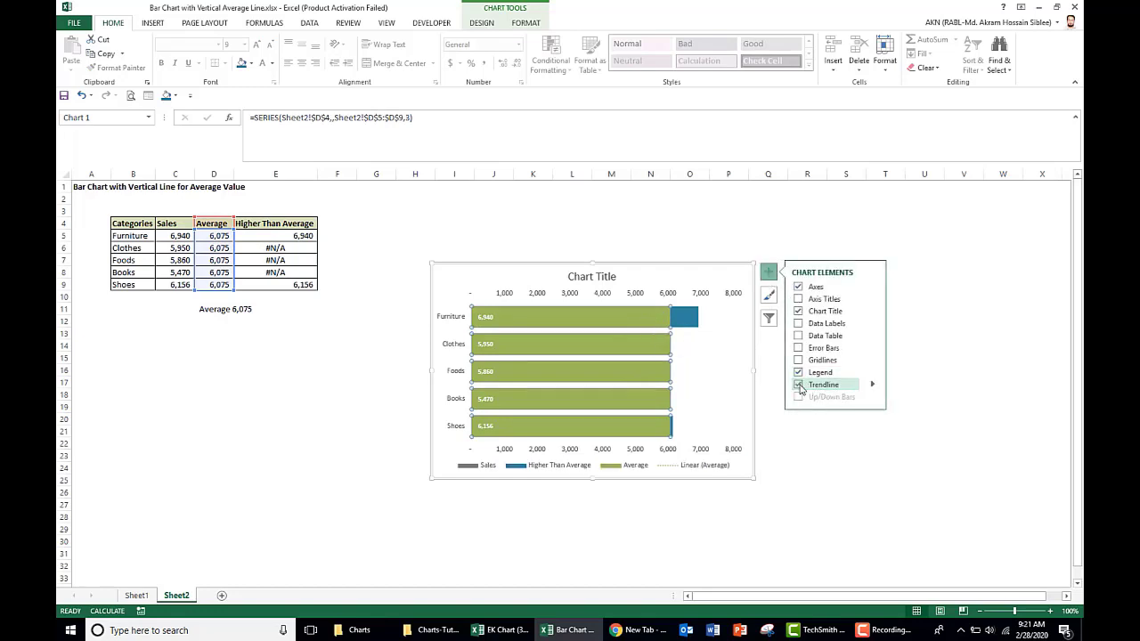
{"action": "left_click", "coordinate": [872, 383]}
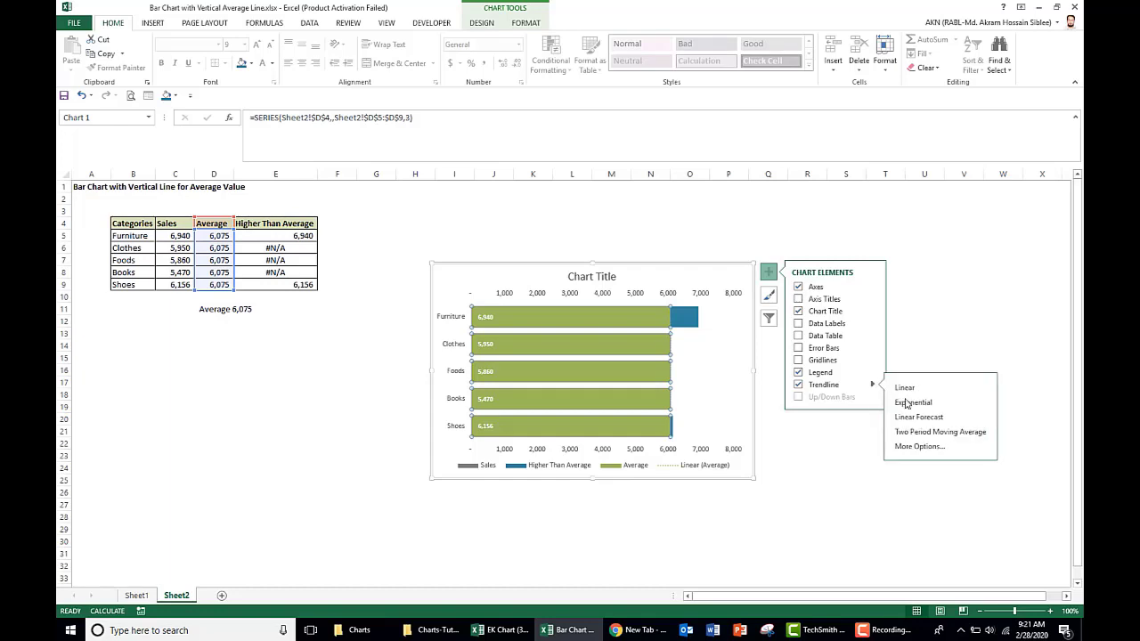
{"action": "left_click", "coordinate": [918, 446]}
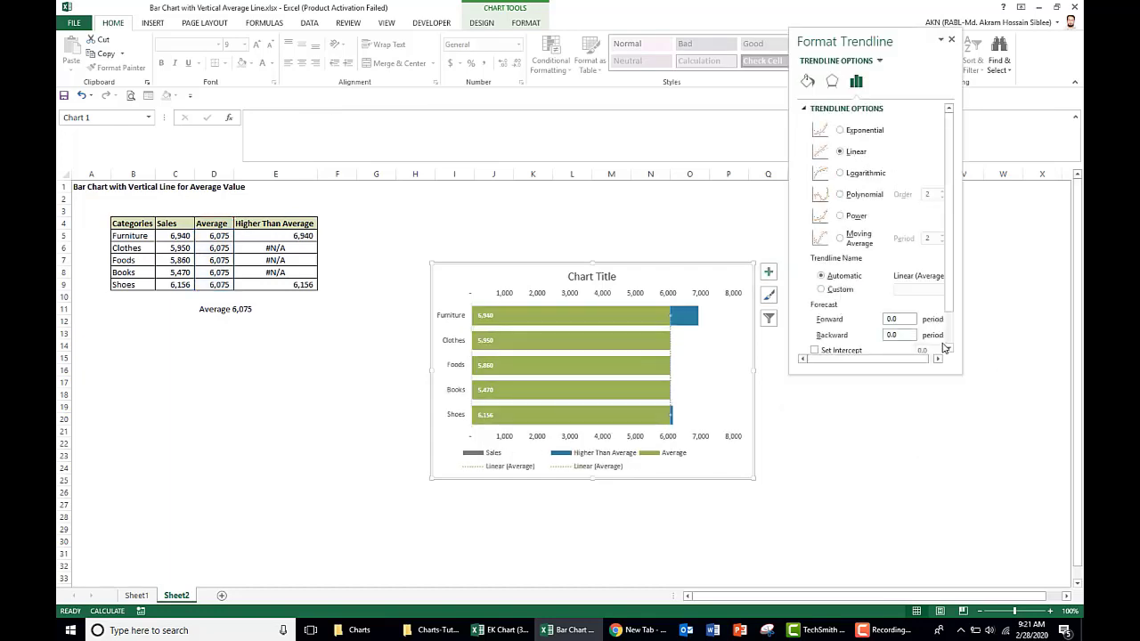
Step: Remove the fill from the Average series bars, leaving the trendline options closed
{"action": "left_click", "coordinate": [951, 39]}
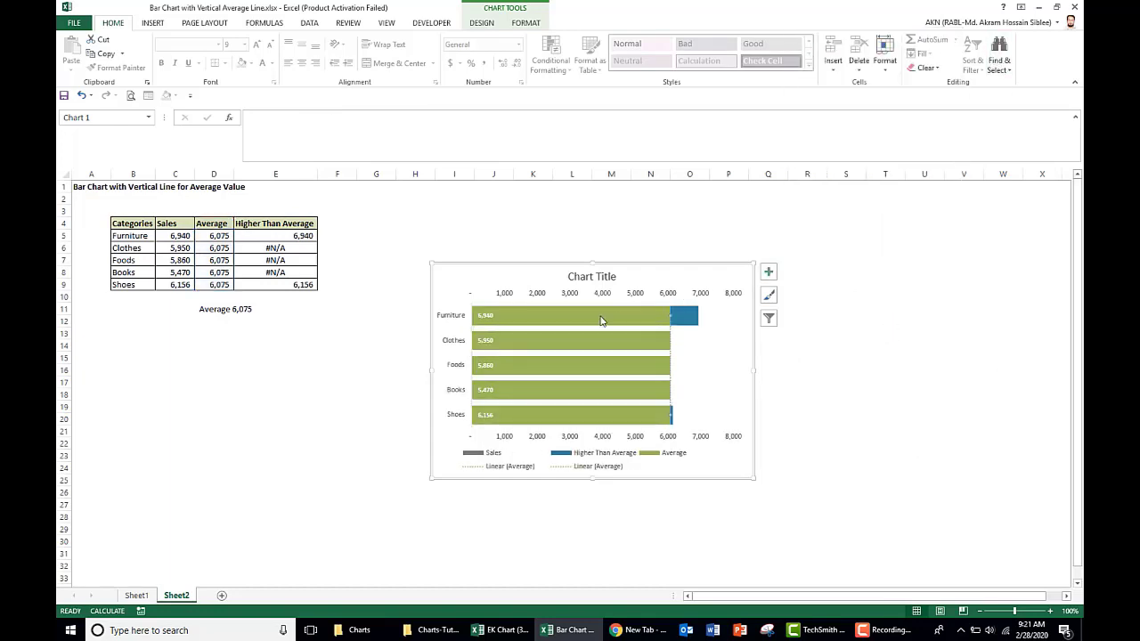
{"action": "left_click", "coordinate": [560, 368]}
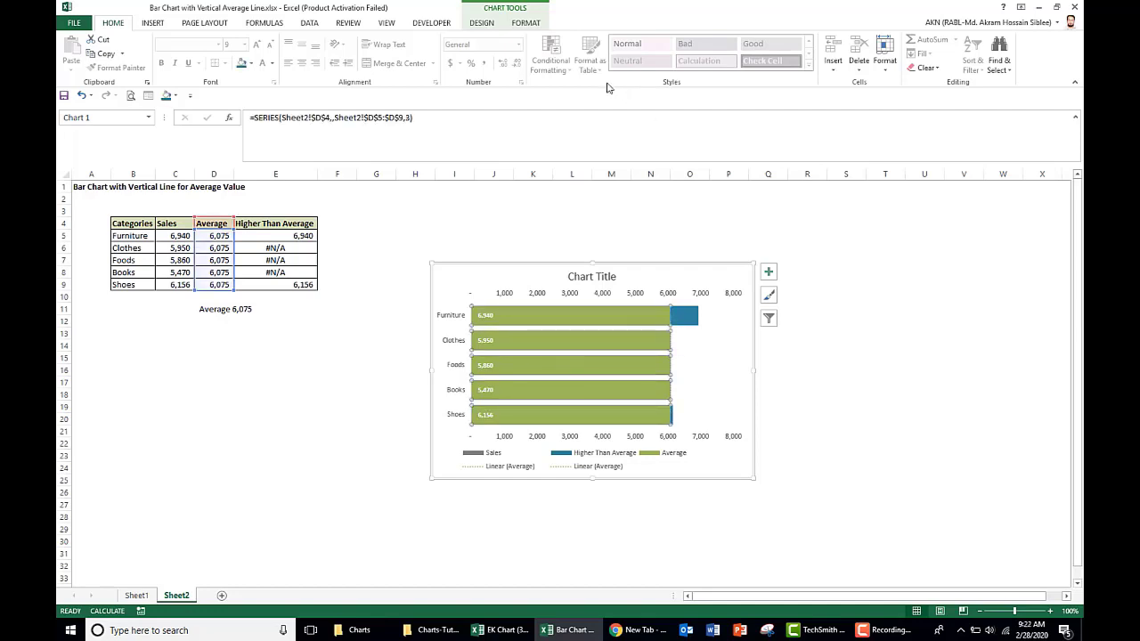
{"action": "left_click", "coordinate": [524, 24]}
{"action": "left_click", "coordinate": [521, 39]}
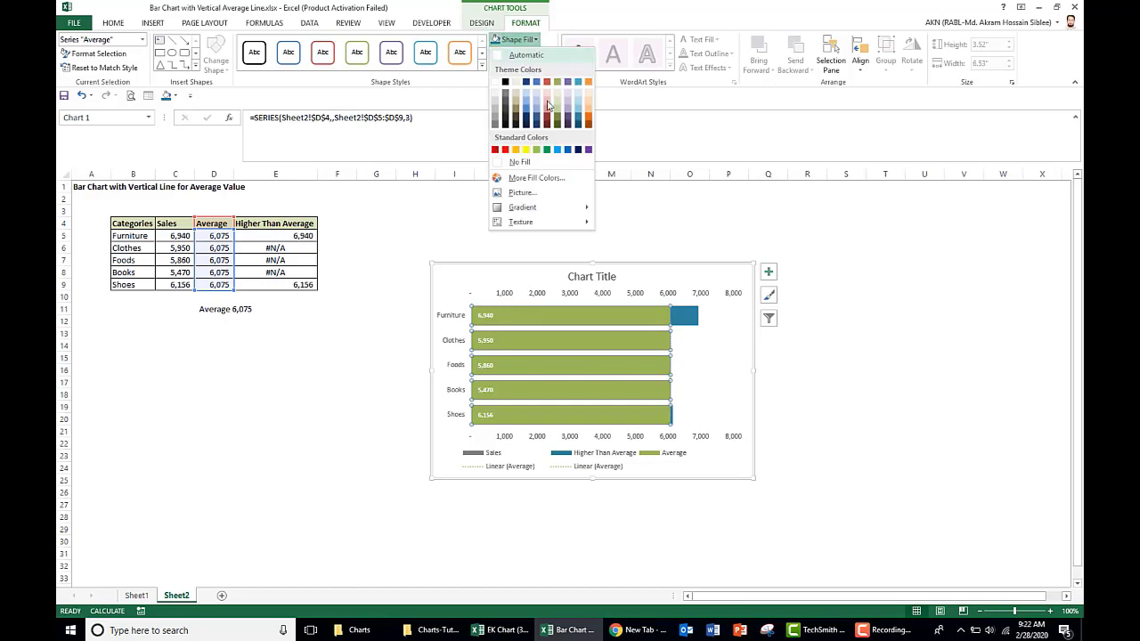
{"action": "left_click", "coordinate": [527, 163]}
{"action": "left_click", "coordinate": [923, 442]}
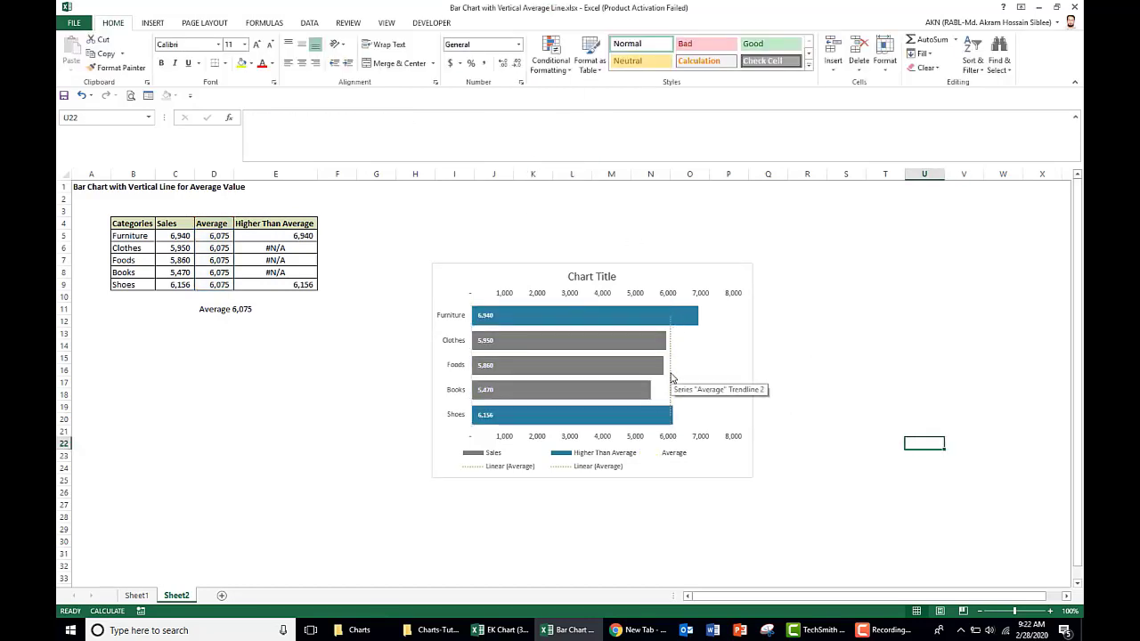
Step: Extend the vertical Average trendline slightly beyond both ends using its forward and backward forecast periods
{"action": "left_click", "coordinate": [672, 378]}
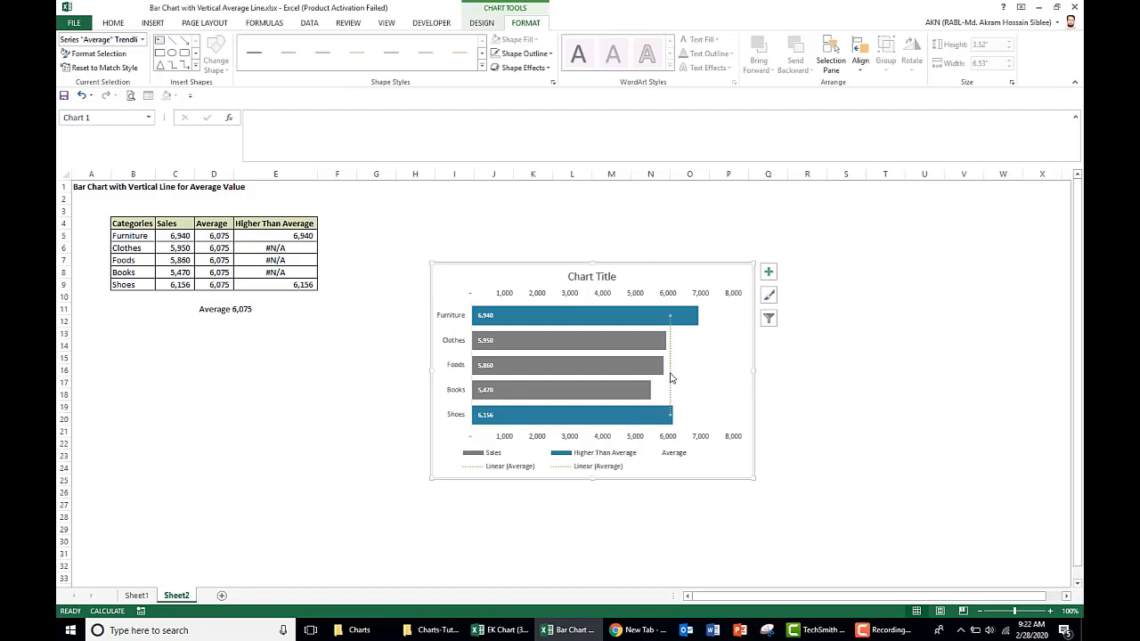
{"action": "right_click", "coordinate": [672, 378]}
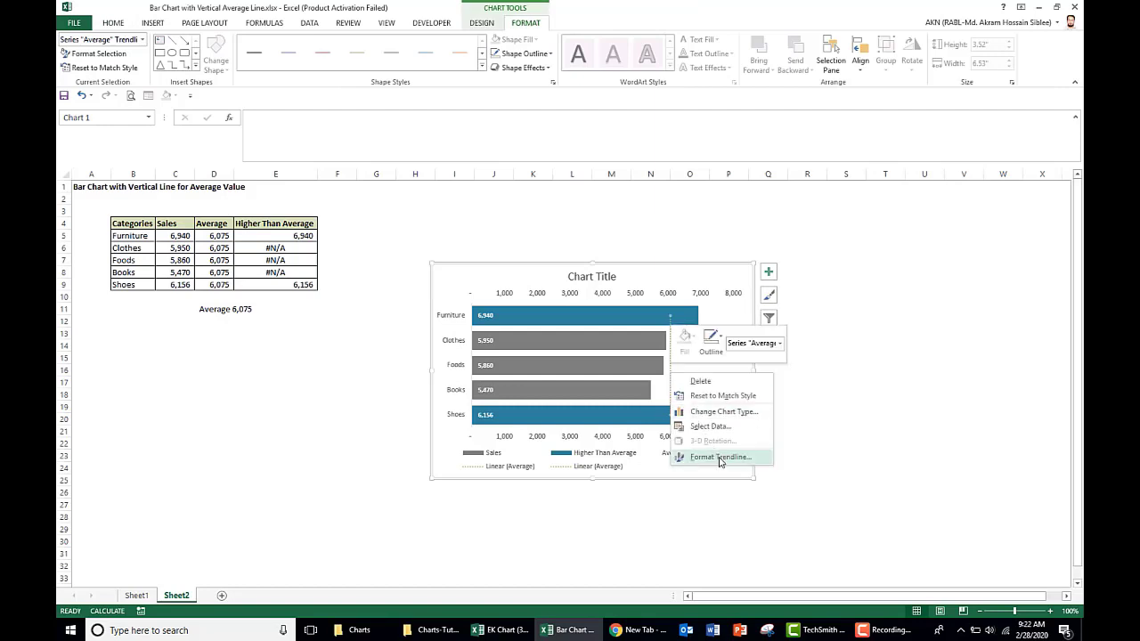
{"action": "left_click", "coordinate": [719, 461]}
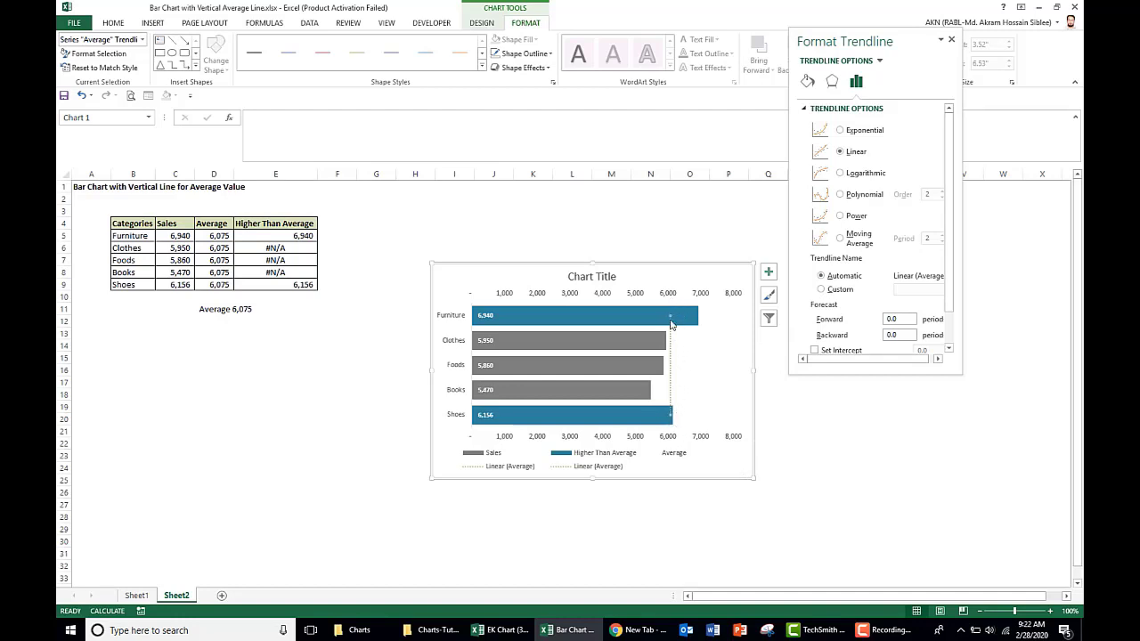
{"action": "left_click", "coordinate": [911, 319]}
{"action": "type", "text": "1"}
{"action": "left_click", "coordinate": [904, 334]}
{"action": "left_click", "coordinate": [951, 40]}
Step: Format the Average trendline with a darker orange theme color and a solid dash type
{"action": "right_click", "coordinate": [672, 354]}
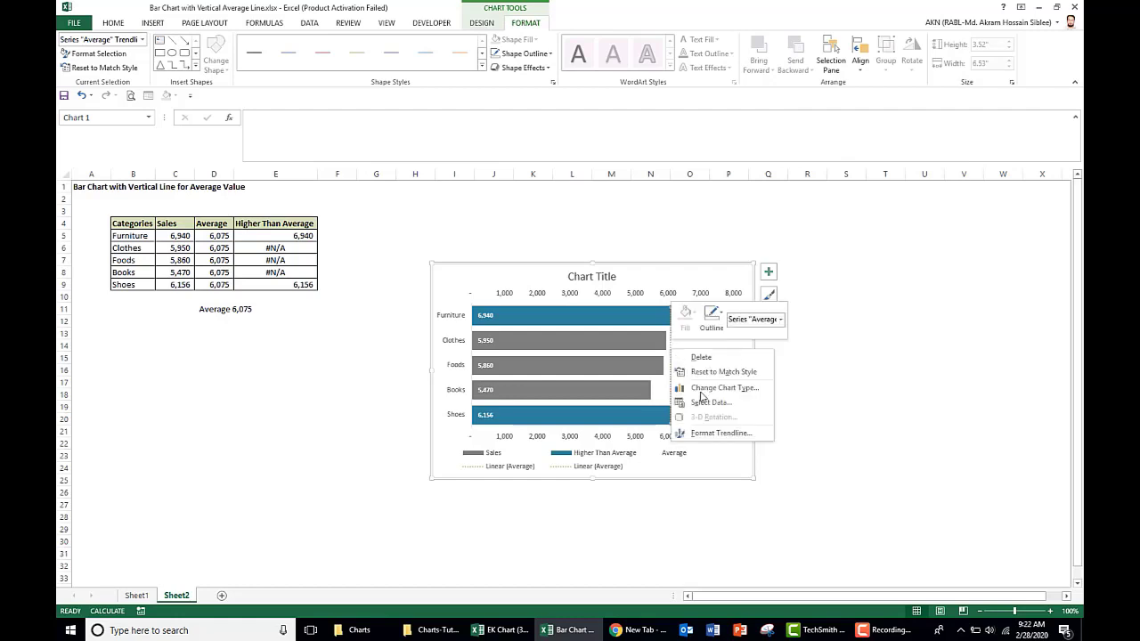
{"action": "left_click", "coordinate": [730, 442]}
{"action": "left_click", "coordinate": [807, 82]}
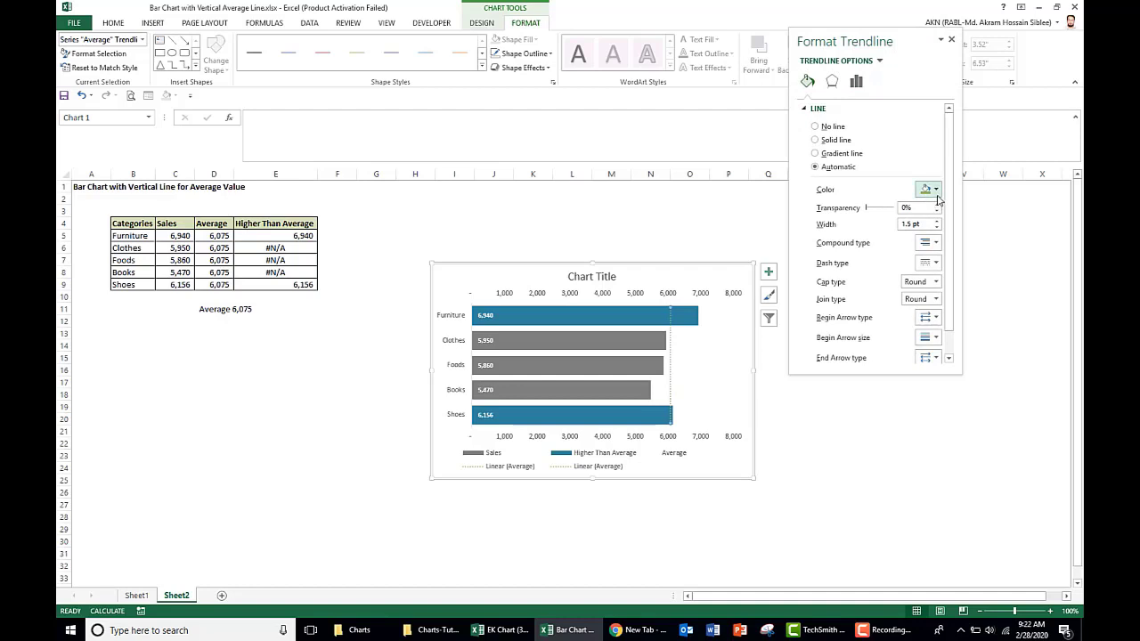
{"action": "left_click", "coordinate": [933, 190]}
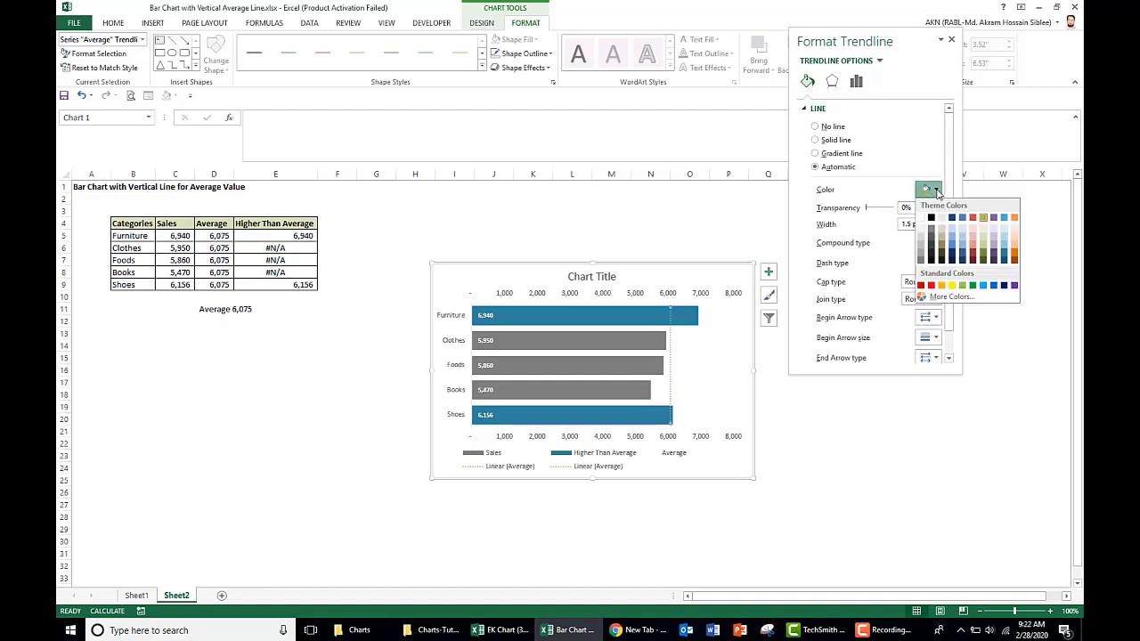
{"action": "left_click", "coordinate": [1015, 255]}
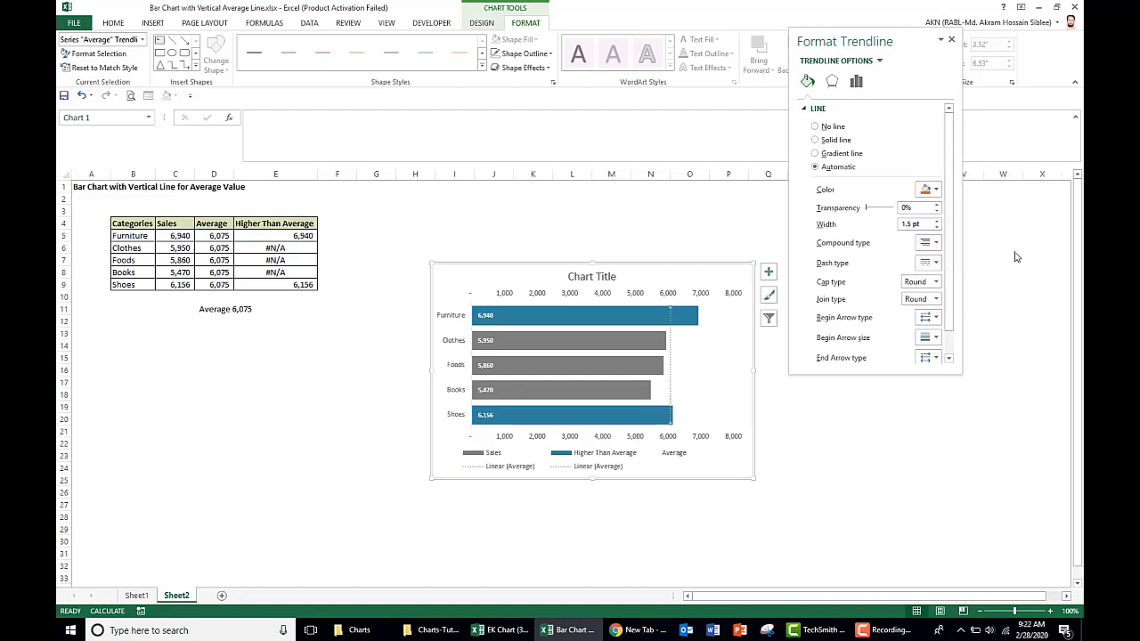
{"action": "left_click", "coordinate": [933, 263]}
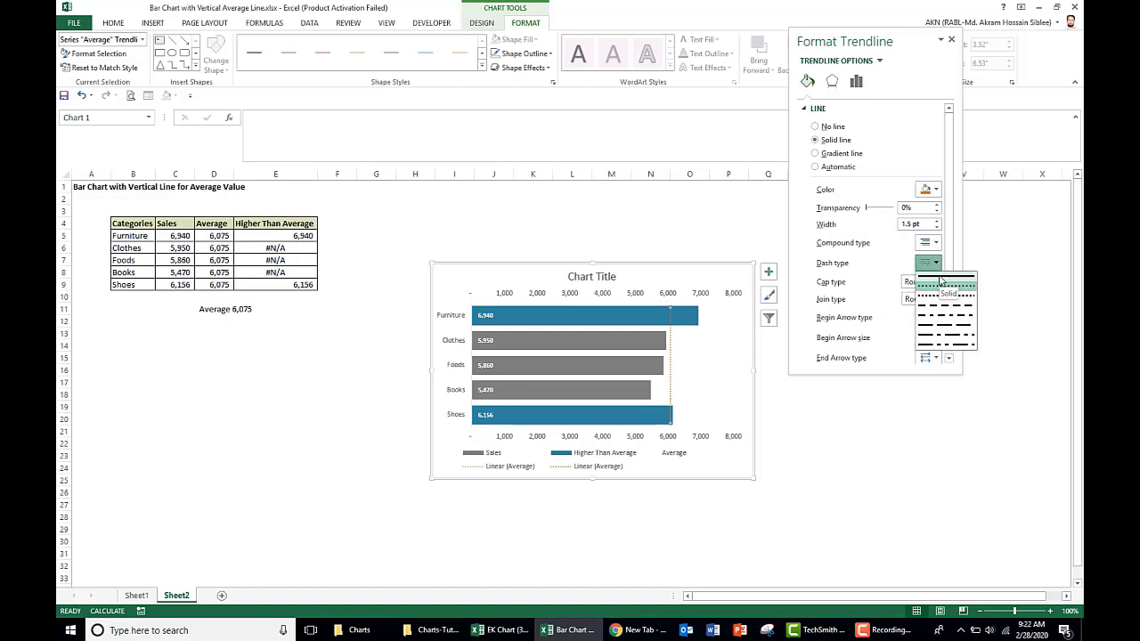
{"action": "left_click", "coordinate": [944, 275]}
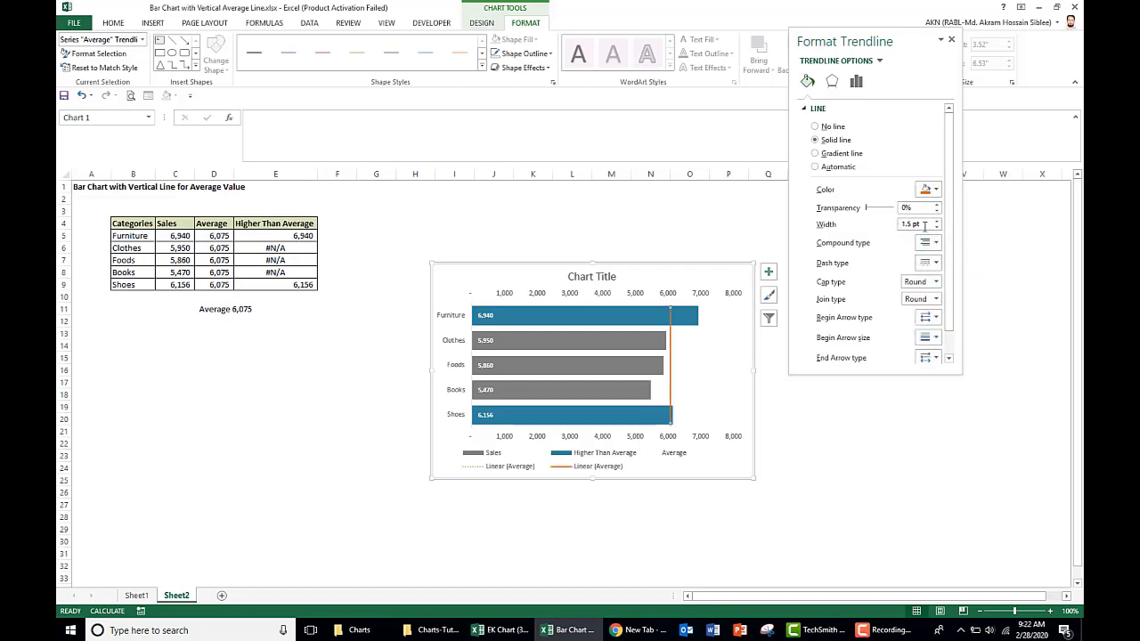
{"action": "left_click", "coordinate": [951, 42]}
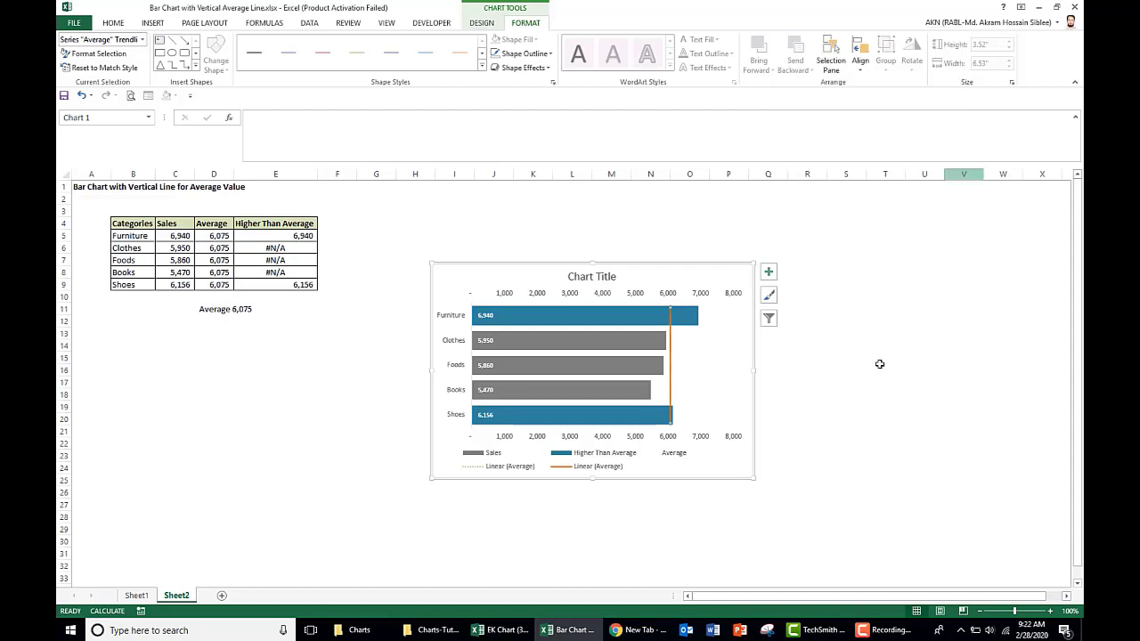
Step: Delete both horizontal value axes and the legend from the chart
{"action": "left_click", "coordinate": [701, 438]}
{"action": "key", "text": "Delete"}
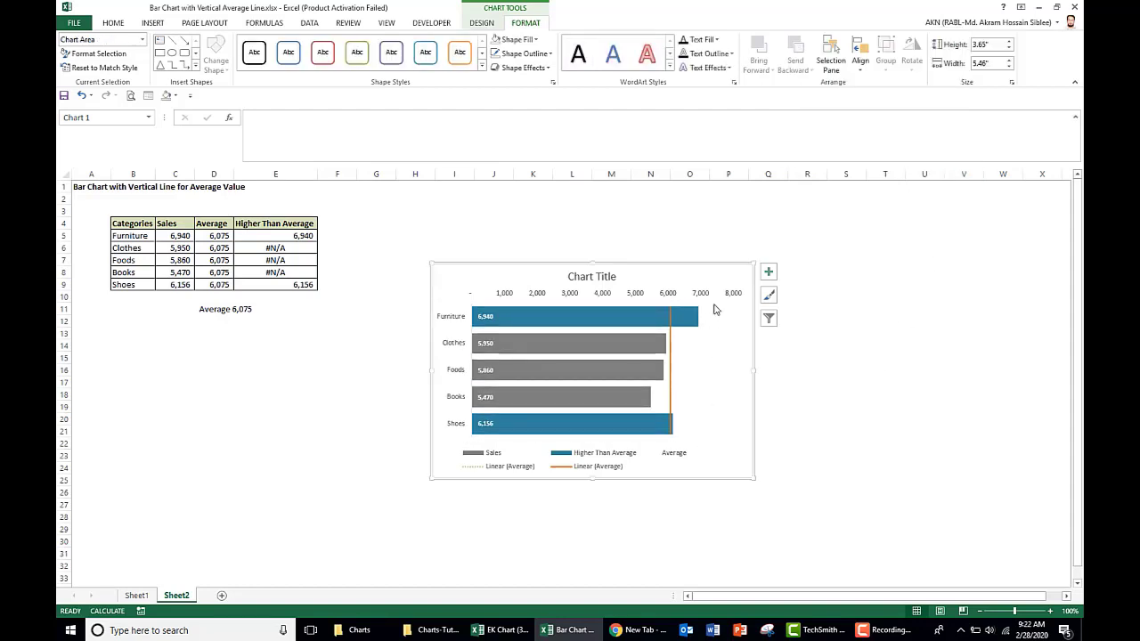
{"action": "left_click", "coordinate": [704, 293]}
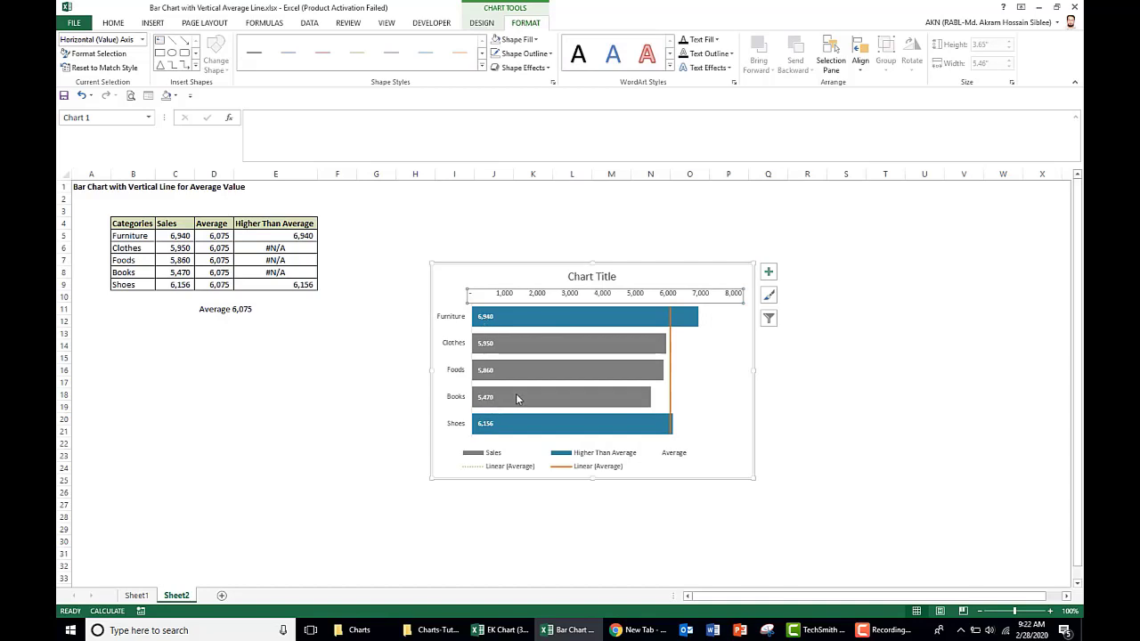
{"action": "mouse_move", "coordinate": [521, 396]}
{"action": "key", "text": "Delete"}
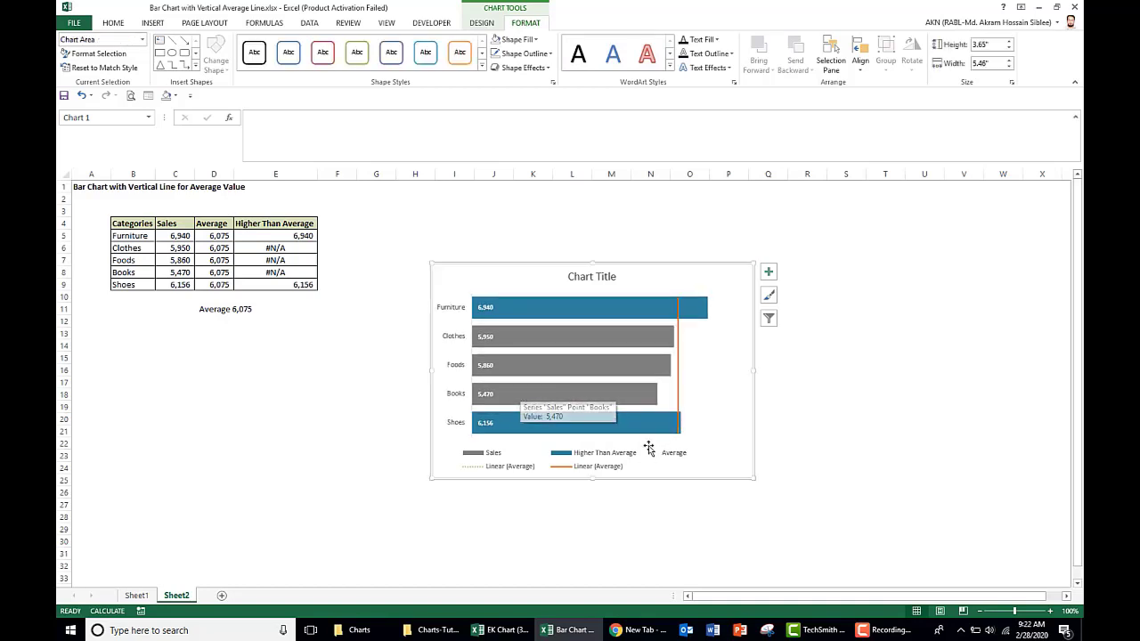
{"action": "left_click", "coordinate": [599, 463]}
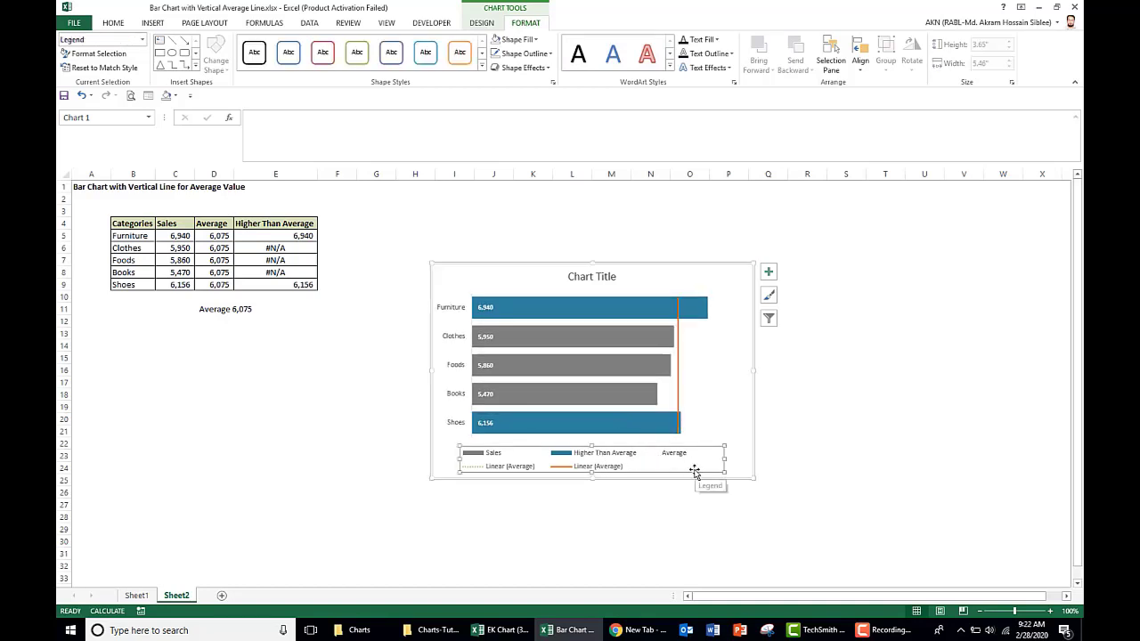
{"action": "key", "text": "Delete"}
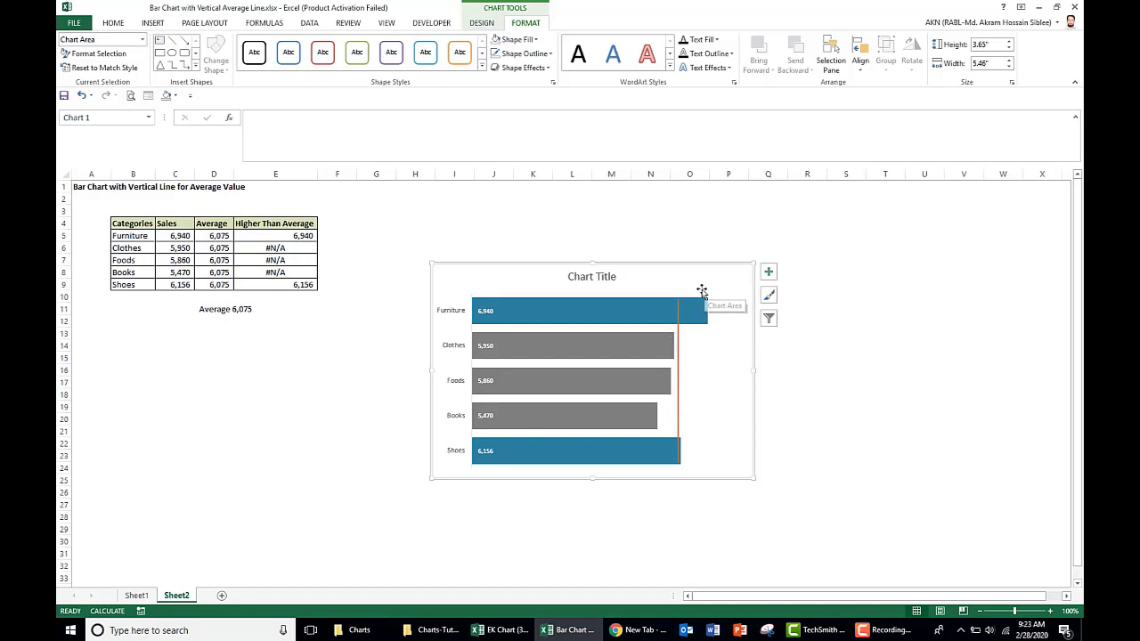
Step: Draw a rectangle about 1.23" wide and 0.31" high over the upper end of the average line
{"action": "left_click", "coordinate": [211, 309]}
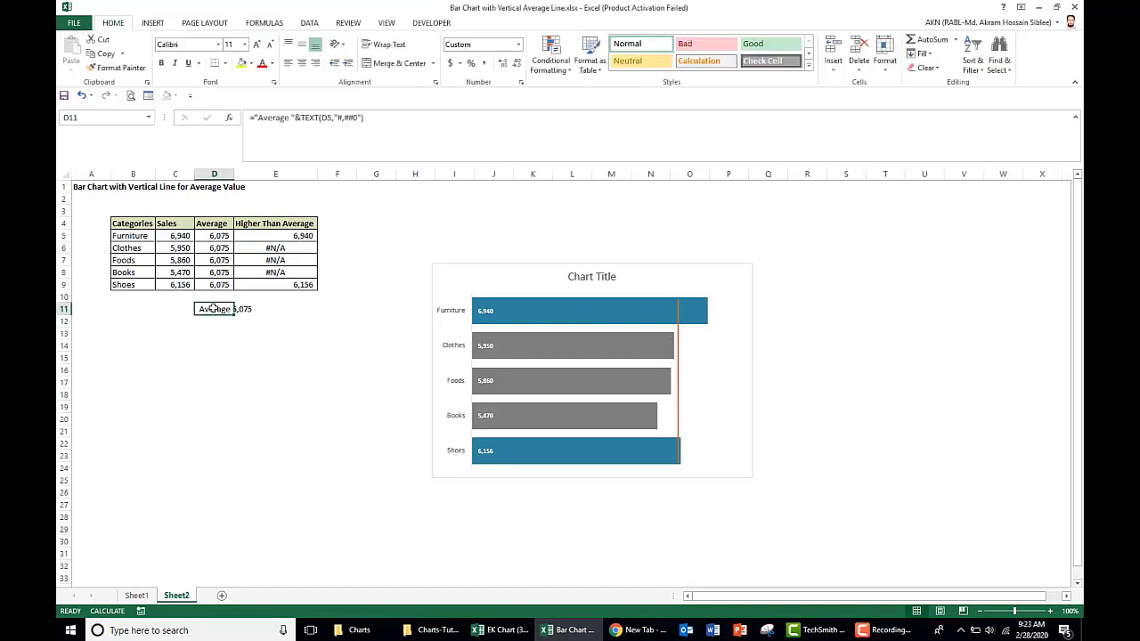
{"action": "left_click", "coordinate": [497, 209]}
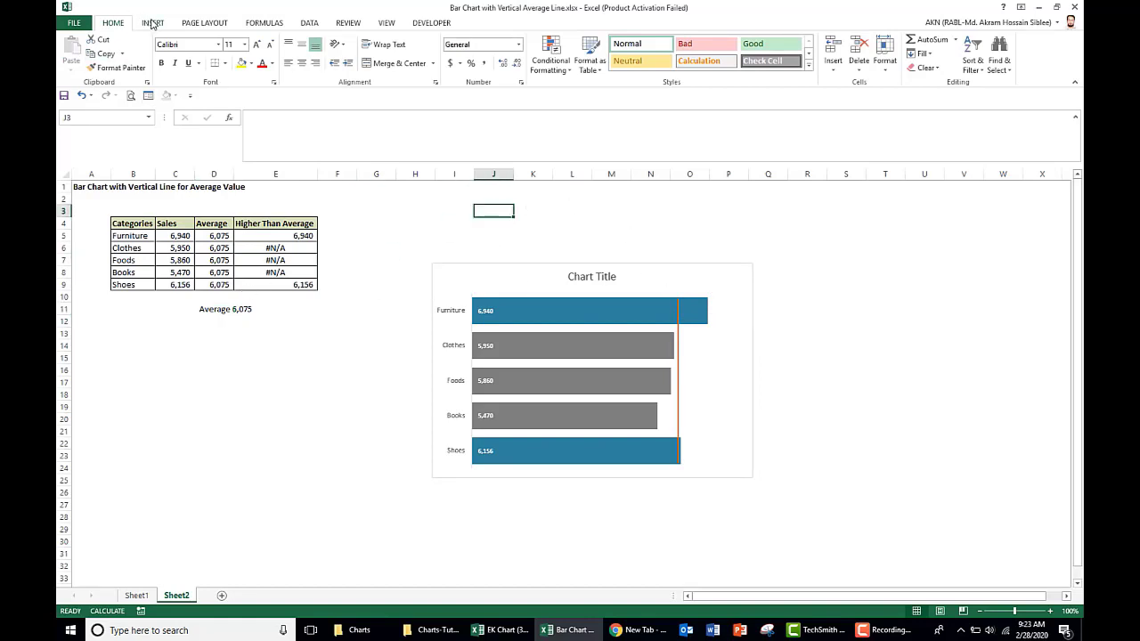
{"action": "left_click", "coordinate": [152, 22]}
{"action": "left_click", "coordinate": [247, 62]}
{"action": "left_click", "coordinate": [271, 99]}
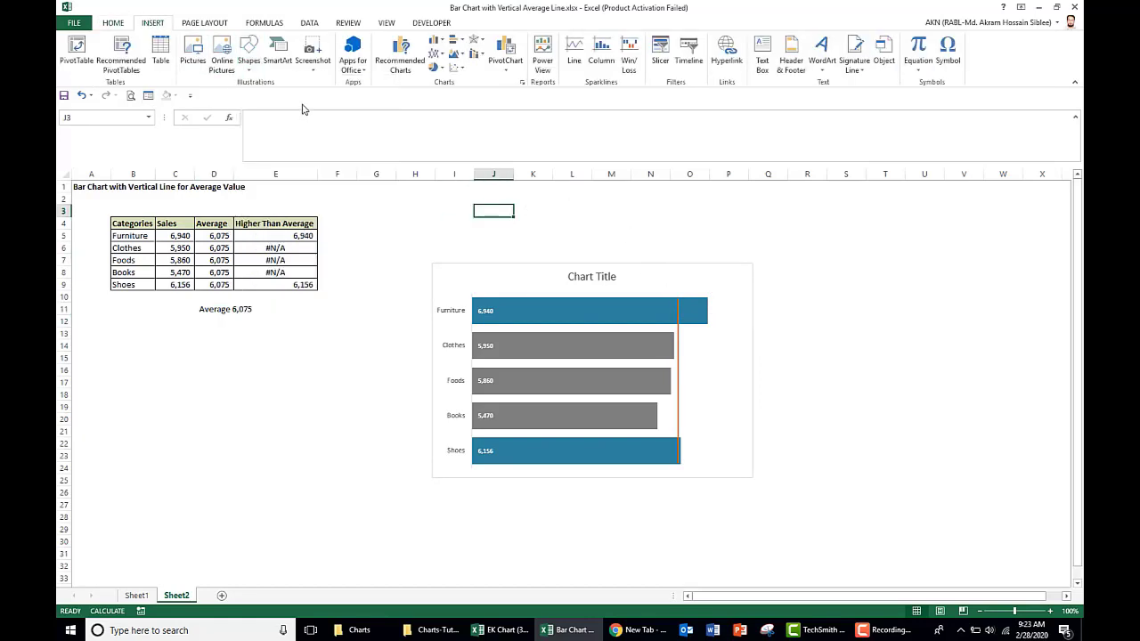
{"action": "left_click_drag", "start_coordinate": [668, 278], "coordinate": [743, 297]}
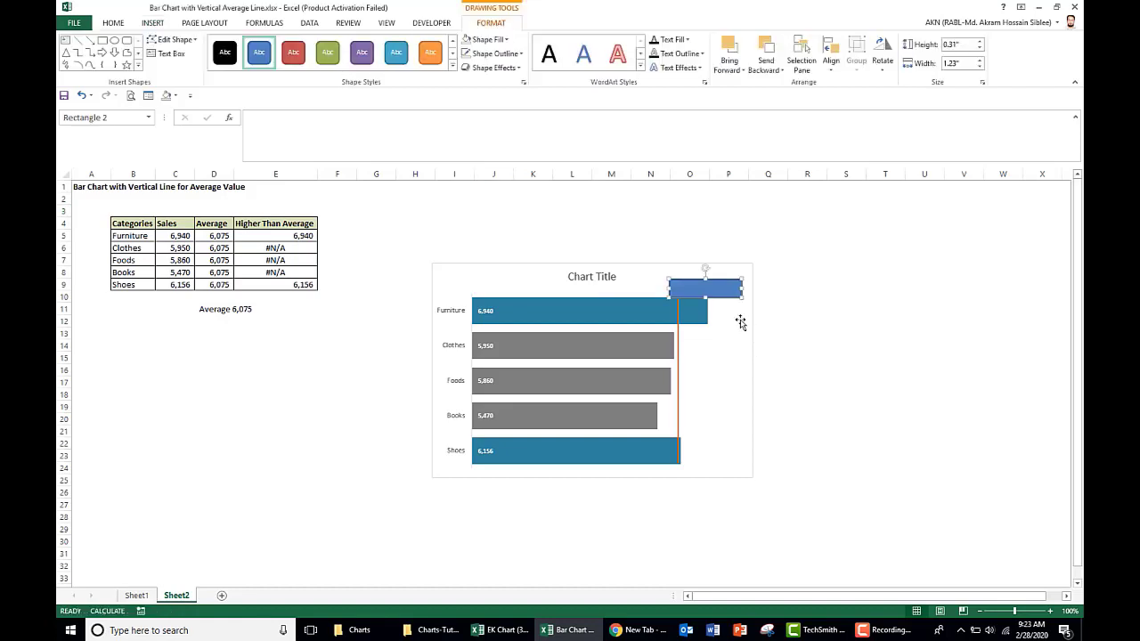
Step: Link the rectangle's text to cell D11 with the reference =$D$11
{"action": "left_click", "coordinate": [285, 131]}
{"action": "type", "text": "="}
{"action": "left_click", "coordinate": [212, 309]}
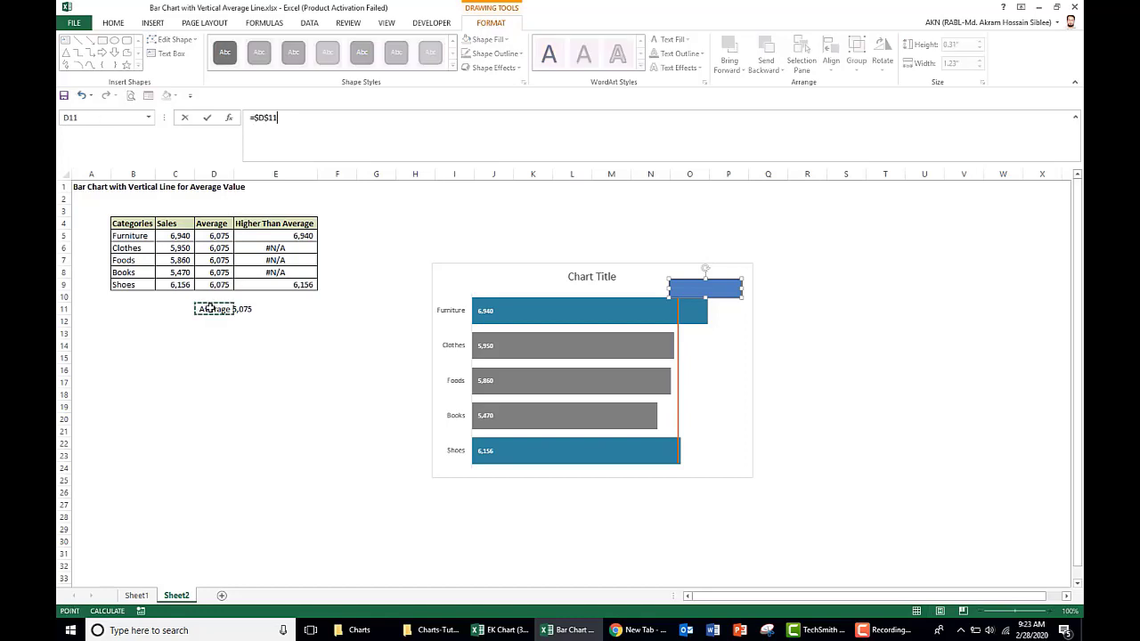
{"action": "key", "text": "Return"}
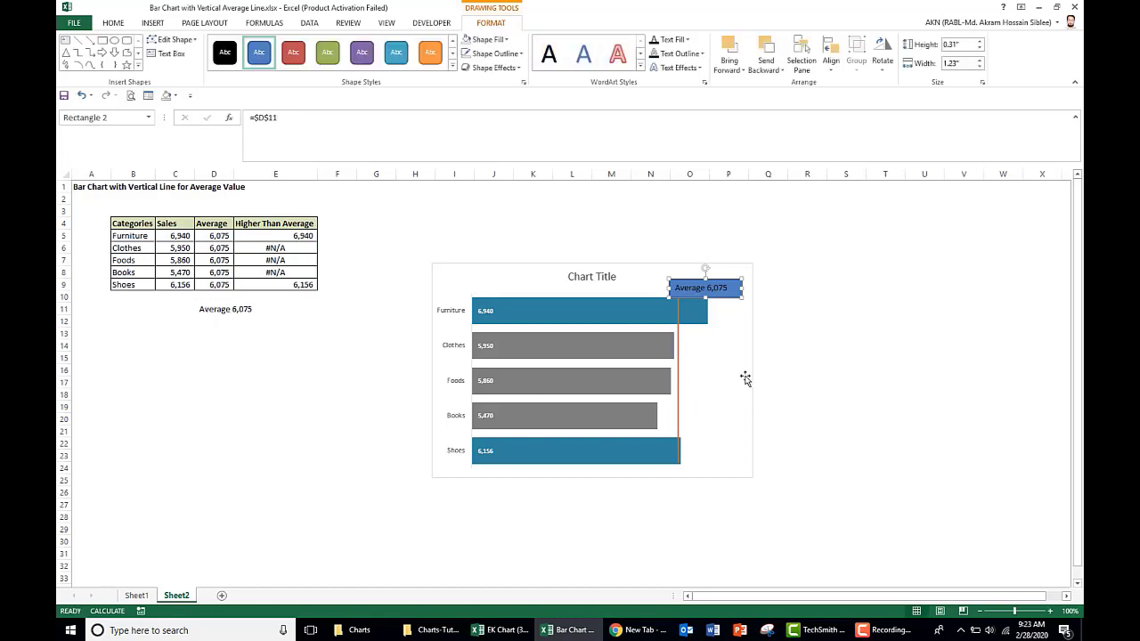
Step: Widen the chart slightly and shift the average label rectangle to sit above the vertical line
{"action": "left_click", "coordinate": [756, 382]}
{"action": "left_click_drag", "start_coordinate": [754, 372], "coordinate": [774, 369]}
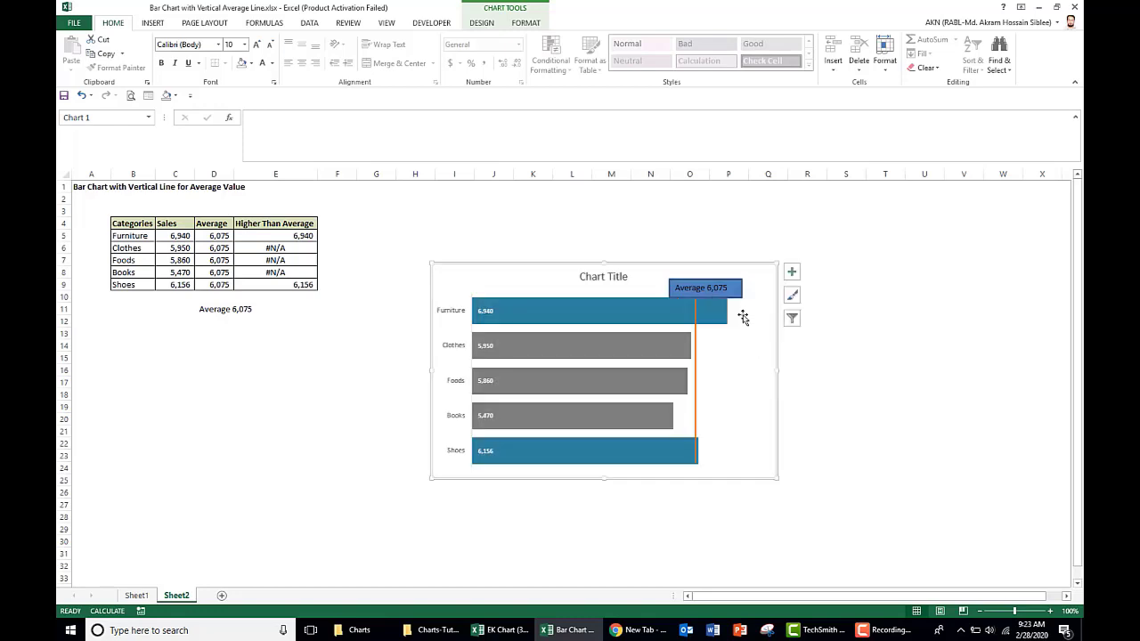
{"action": "left_click", "coordinate": [727, 280]}
{"action": "left_click_drag", "start_coordinate": [726, 279], "coordinate": [736, 279]}
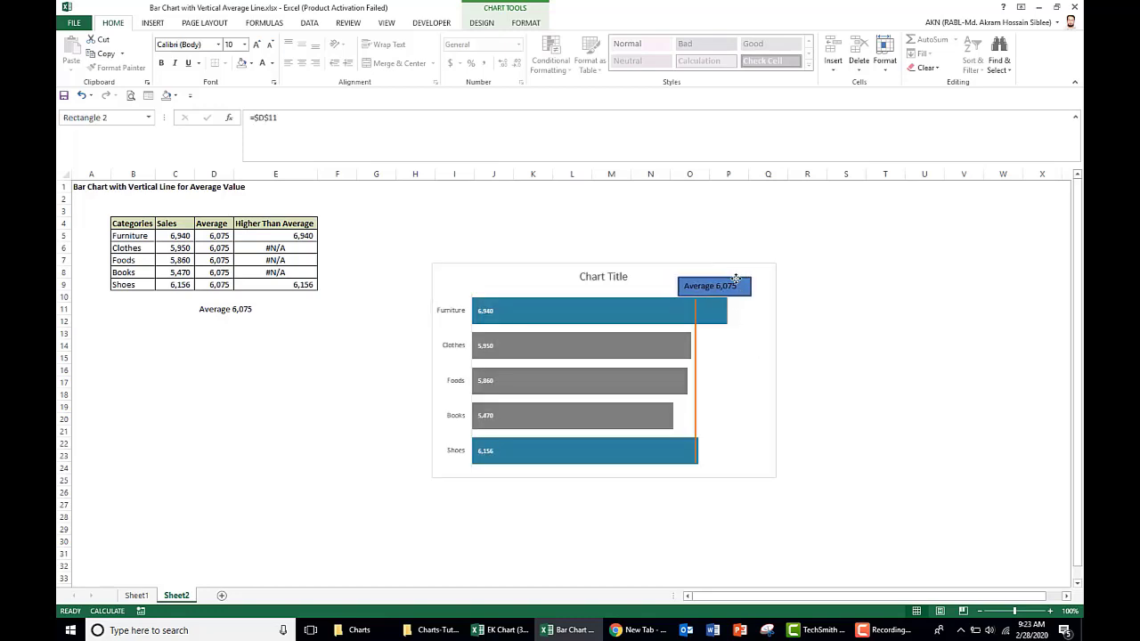
Step: Remove the outline and the fill from the average label rectangle
{"action": "left_click", "coordinate": [490, 22]}
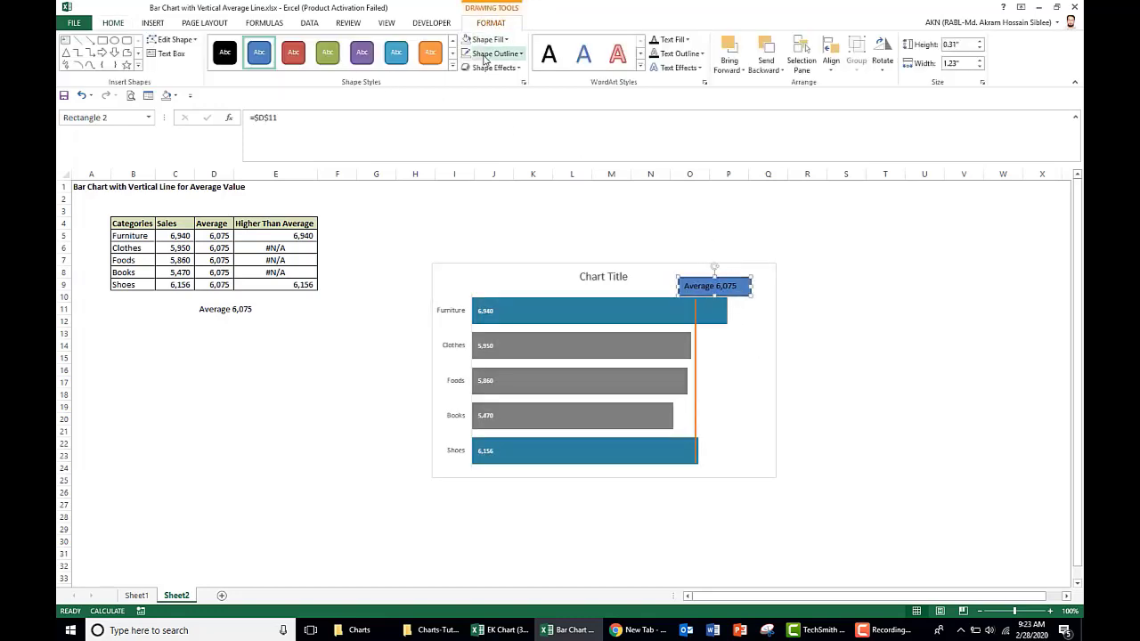
{"action": "left_click", "coordinate": [499, 53]}
{"action": "left_click", "coordinate": [494, 187]}
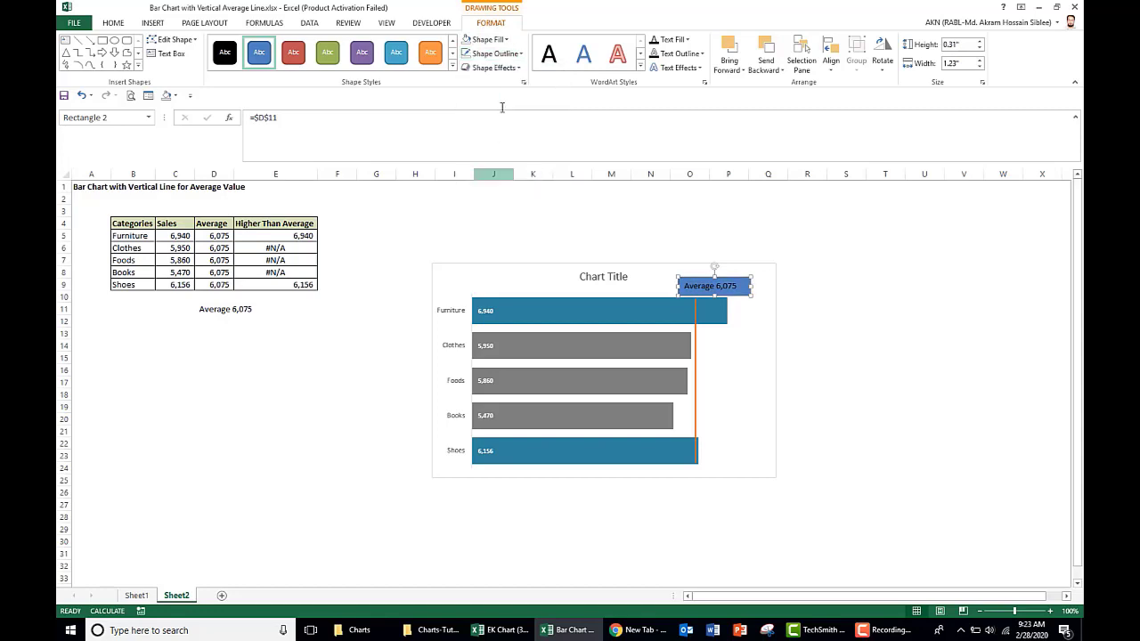
{"action": "left_click", "coordinate": [488, 40]}
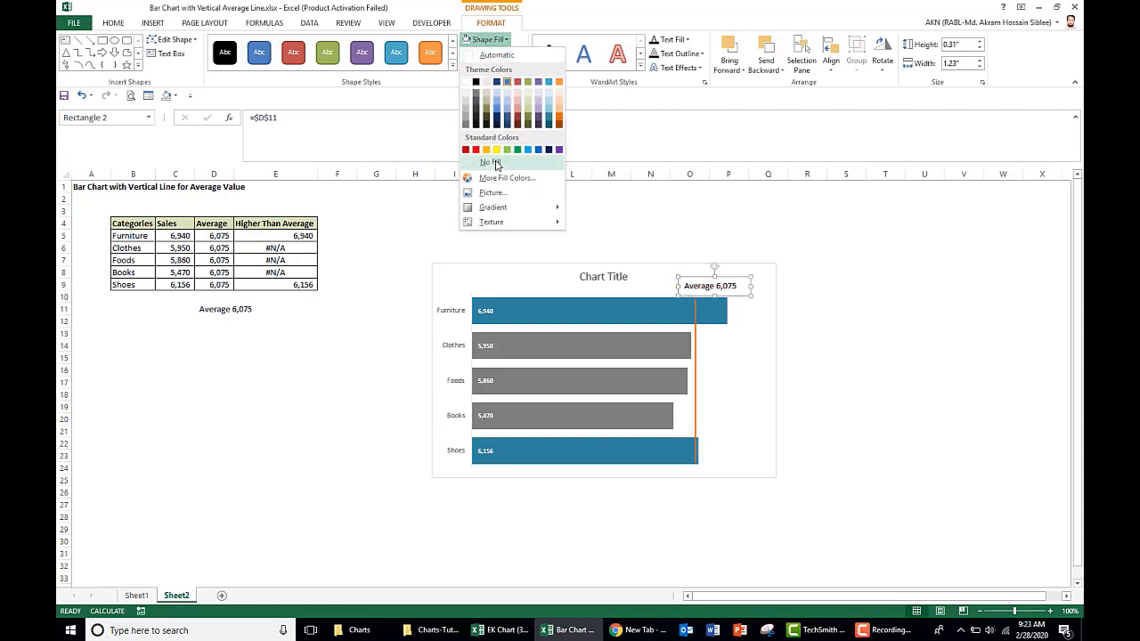
{"action": "left_click", "coordinate": [491, 162]}
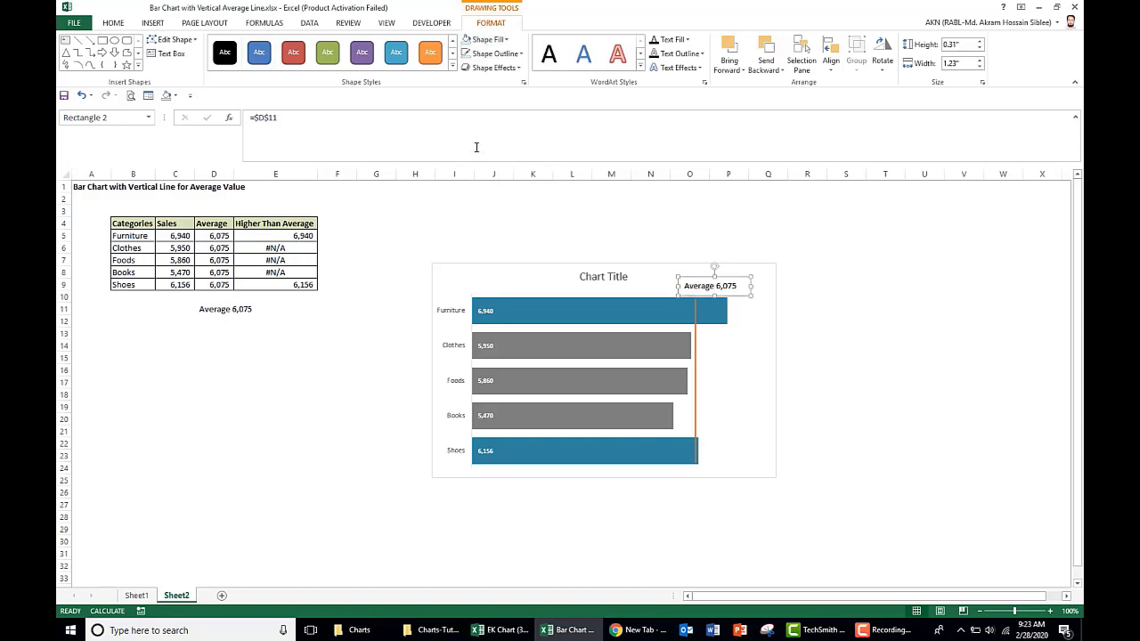
Step: Set the average label's font color to dark orange to match the trendline, and deselect the label
{"action": "left_click", "coordinate": [113, 23]}
{"action": "left_click", "coordinate": [271, 63]}
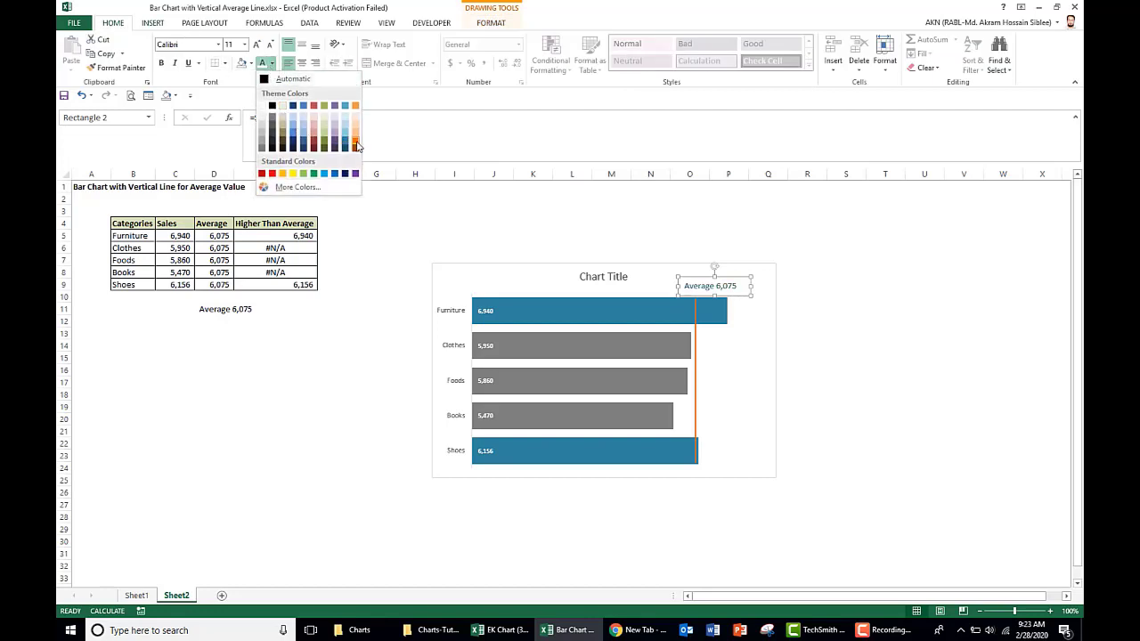
{"action": "left_click", "coordinate": [303, 123]}
{"action": "left_click", "coordinate": [818, 345]}
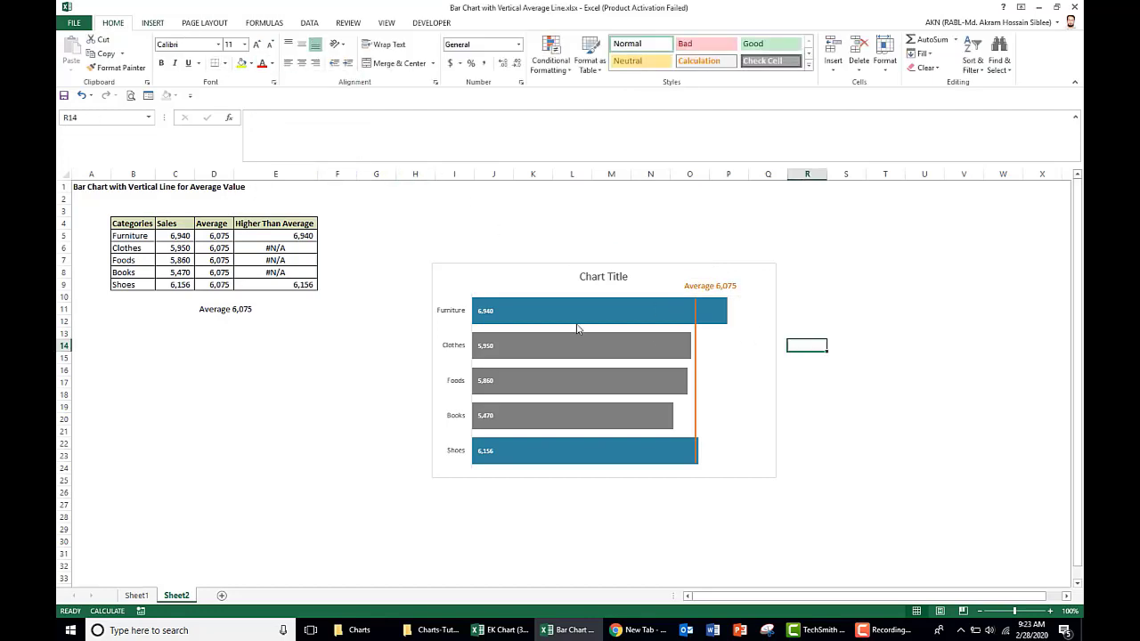
Step: Examine the formula in cell D11 that supplies the average label's text
{"action": "left_click", "coordinate": [226, 309]}
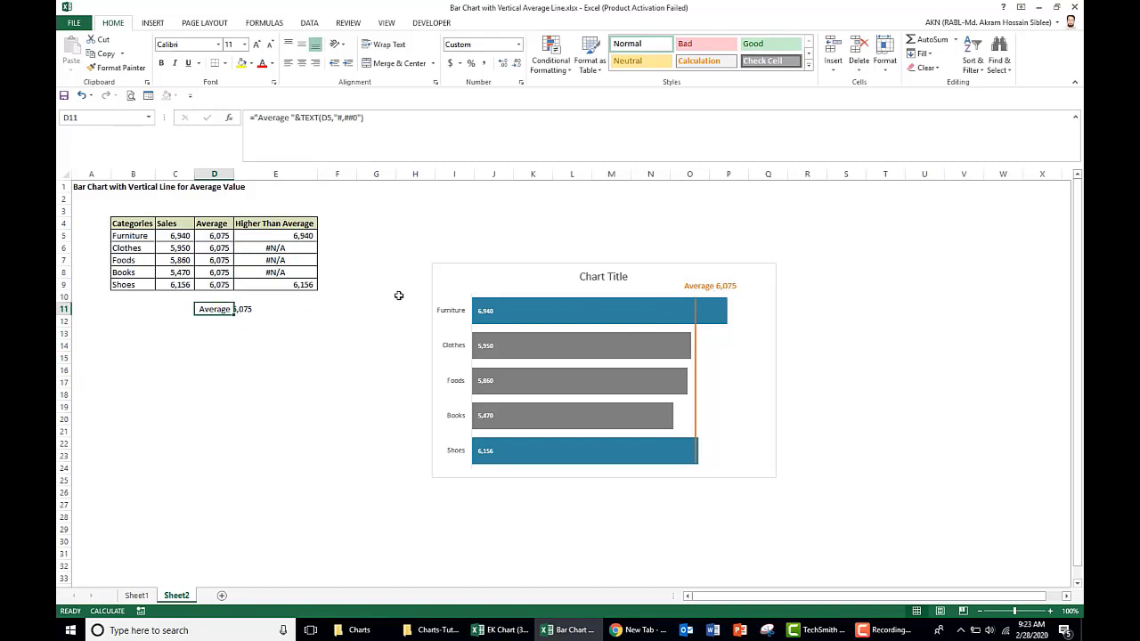
{"action": "left_click", "coordinate": [218, 325]}
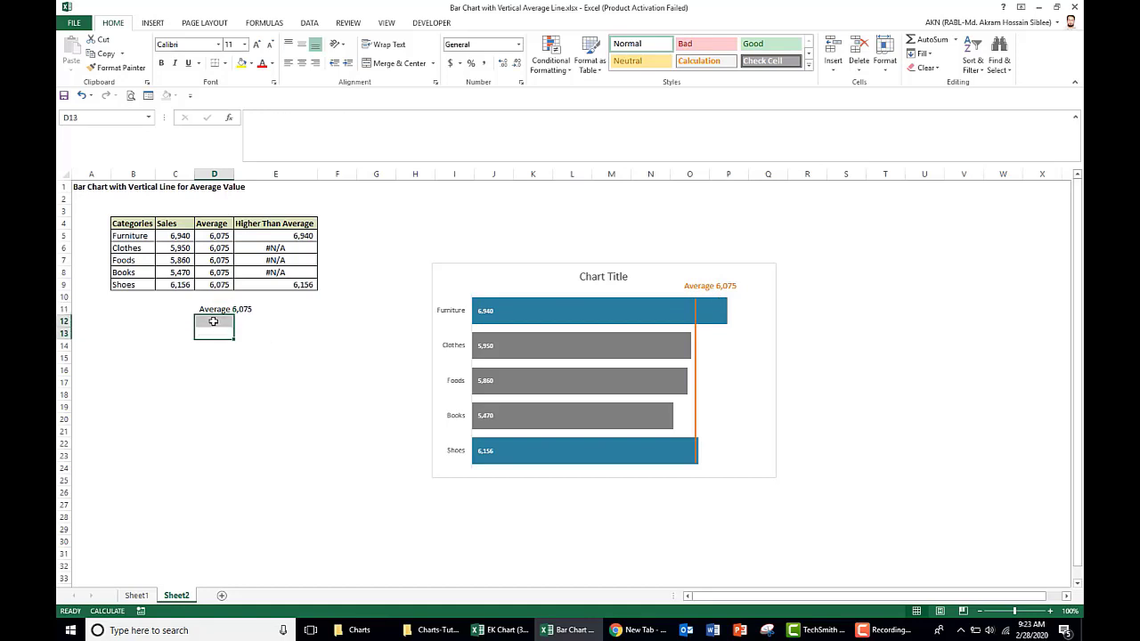
Step: Enter the formula ="Average "&TEXT(D5,"#,##0") in cell D12 and reselect the cell to review it
{"action": "type", "text": "=\"A"}
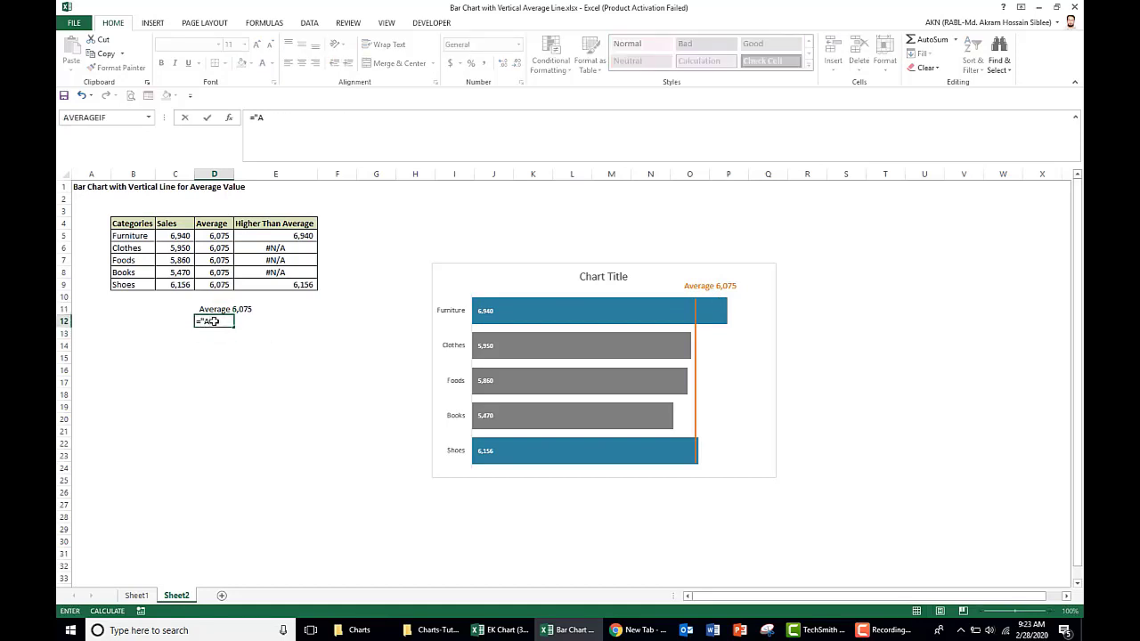
{"action": "type", "text": "verage \"&"}
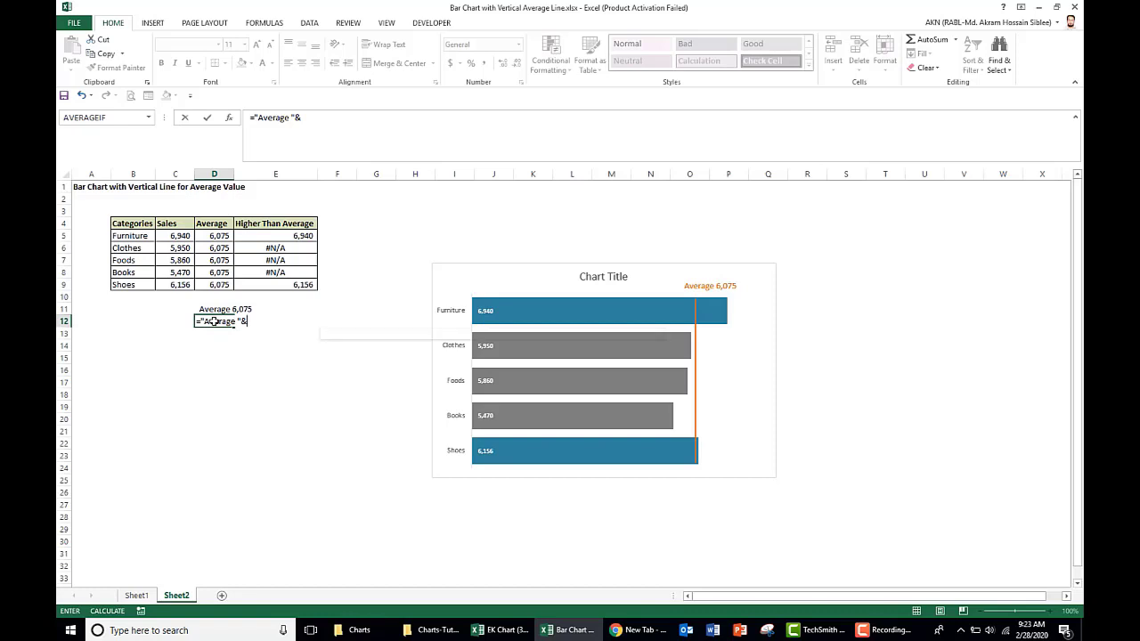
{"action": "type", "text": "TEXT("}
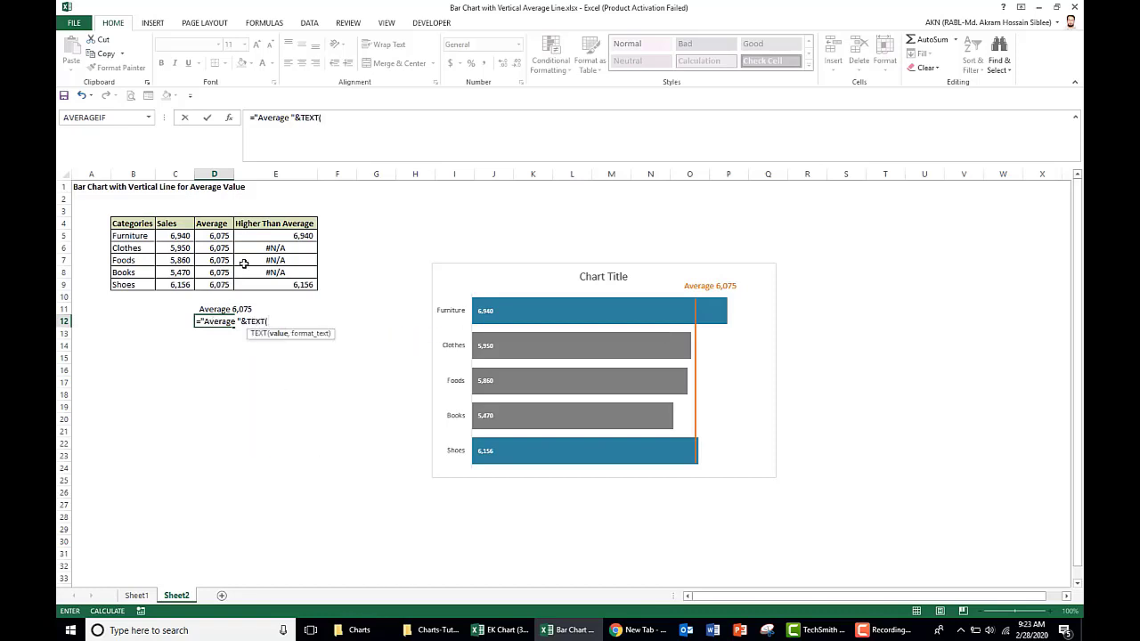
{"action": "left_click", "coordinate": [217, 236]}
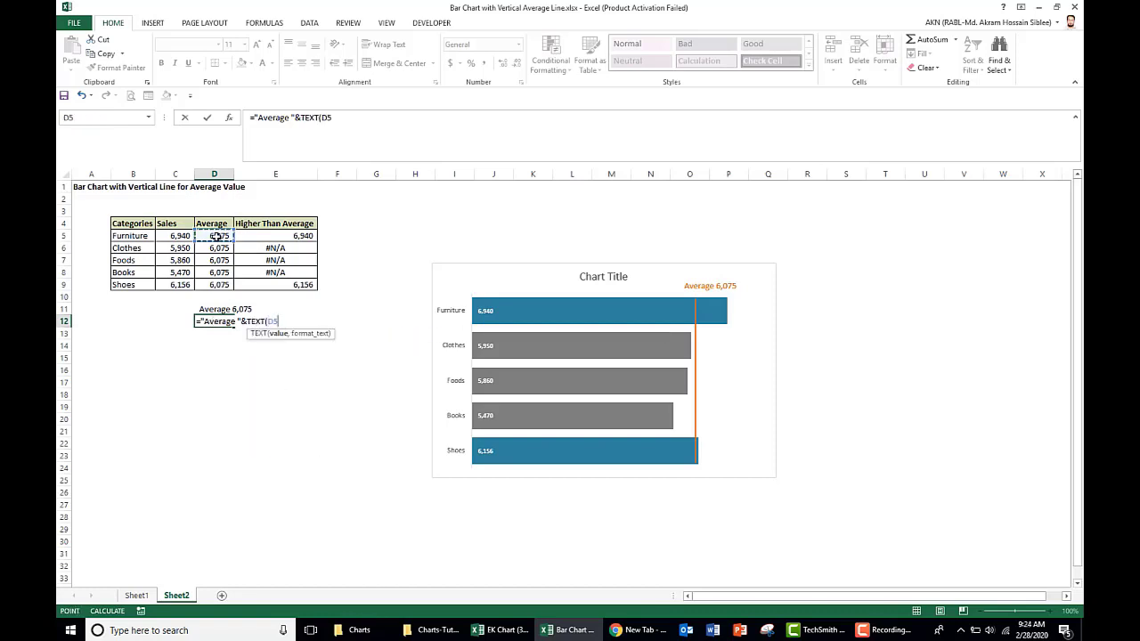
{"action": "type", "text": ",\"#,##"}
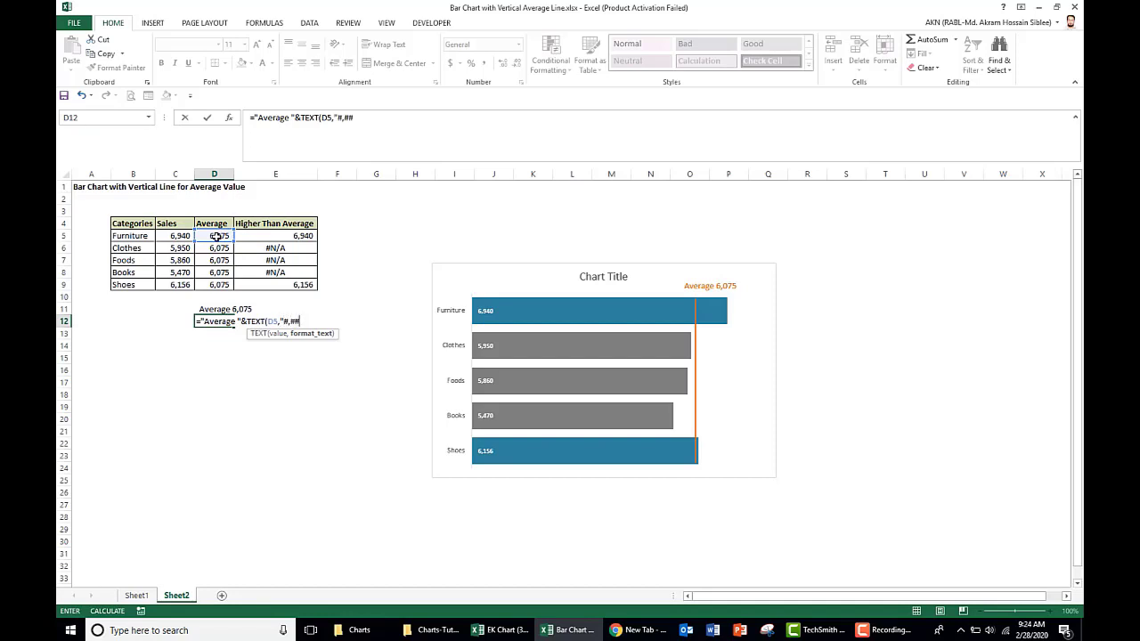
{"action": "type", "text": "0\"))"}
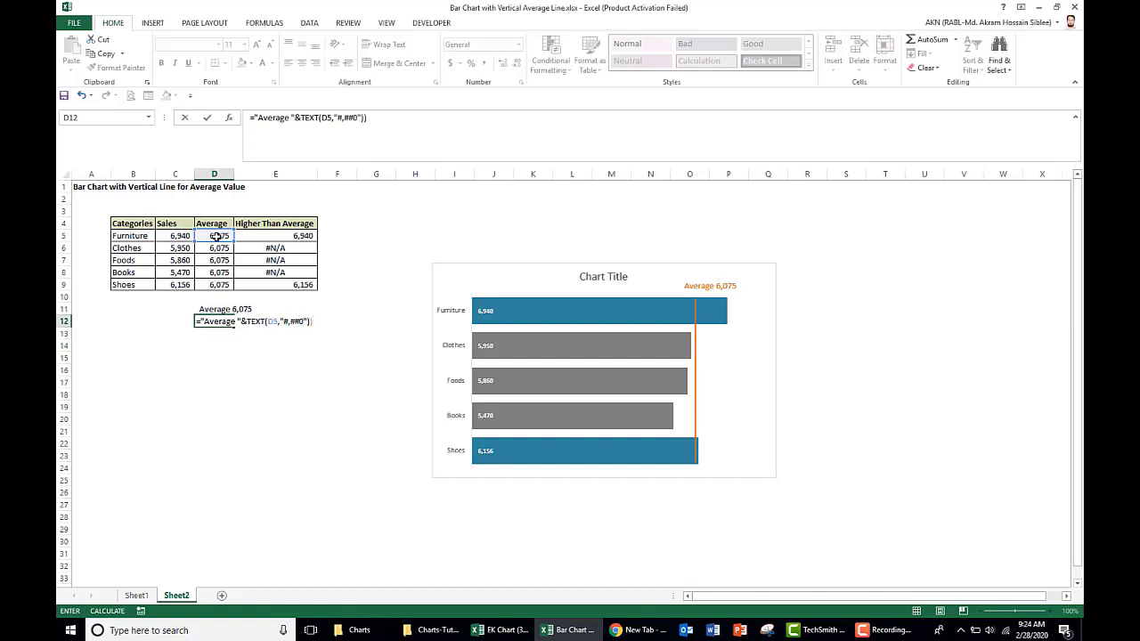
{"action": "key", "text": "Return"}
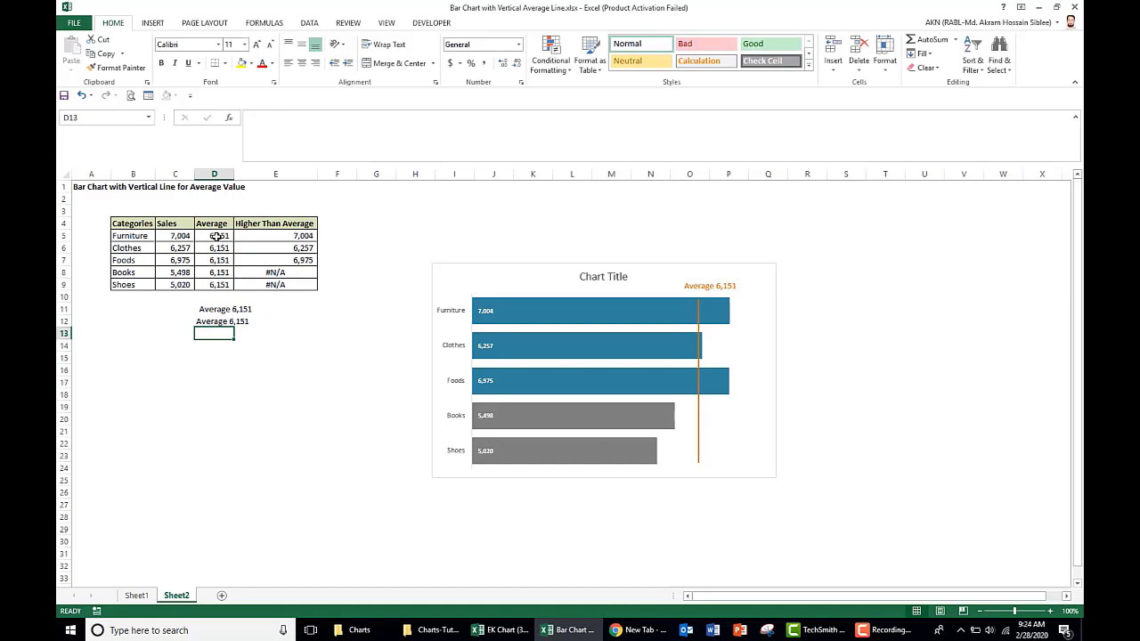
{"action": "left_click", "coordinate": [215, 321]}
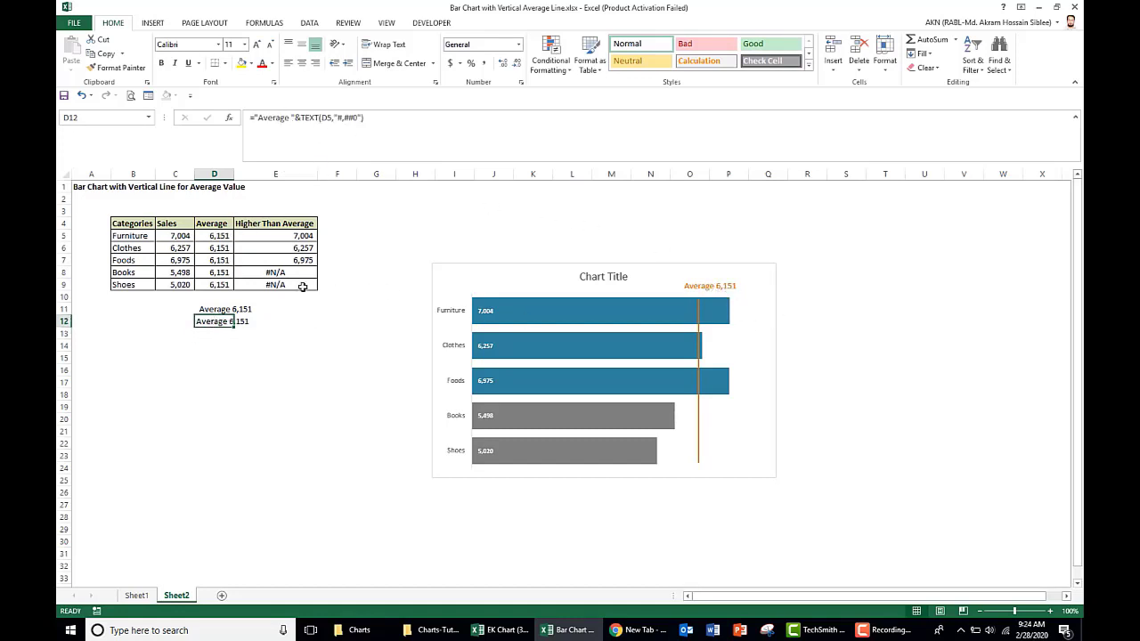
Step: Recalculate the worksheet to refresh the random sales figures and test the chart's average line and label
{"action": "left_click", "coordinate": [187, 259]}
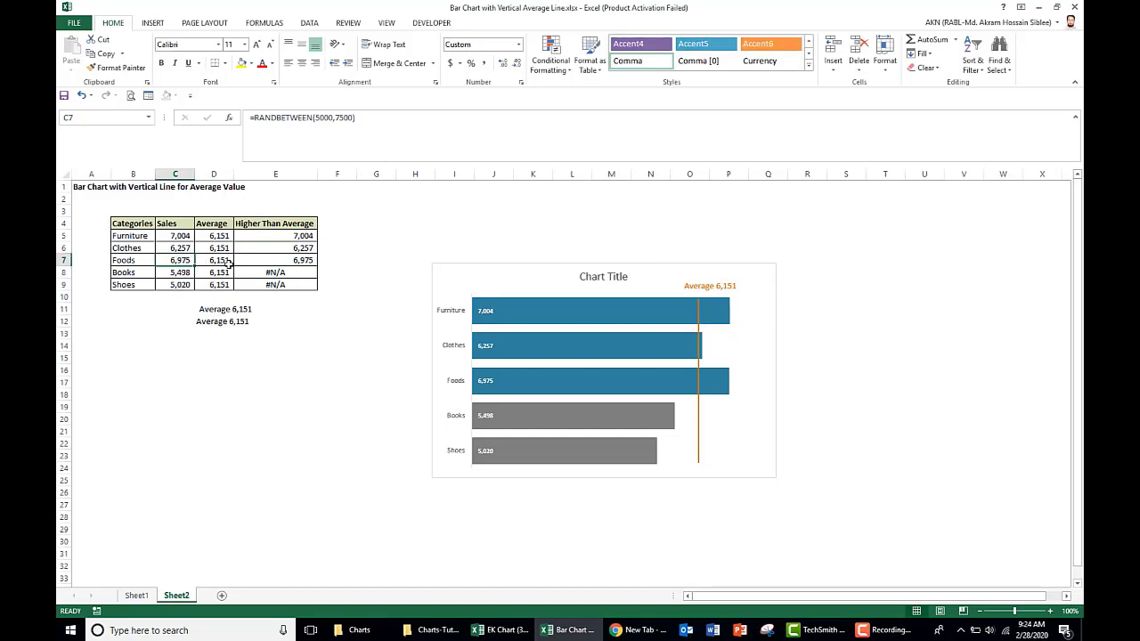
{"action": "key", "text": "F9"}
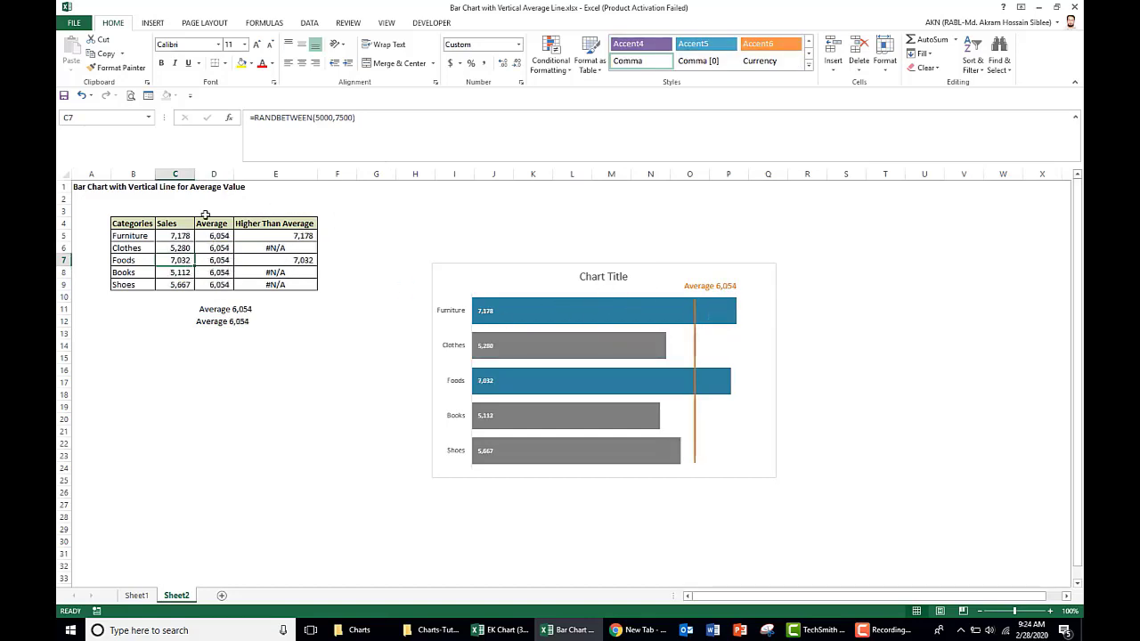
{"action": "left_click", "coordinate": [181, 237]}
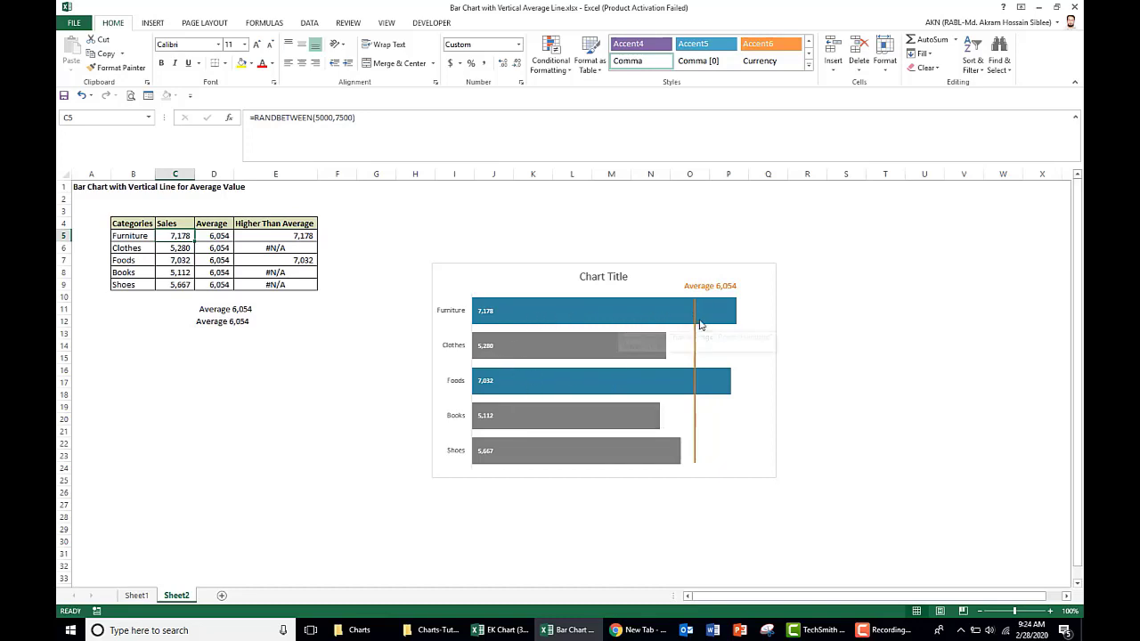
Step: Replace the chart title's text with "Sales Comparison - Categories"
{"action": "left_click", "coordinate": [603, 277]}
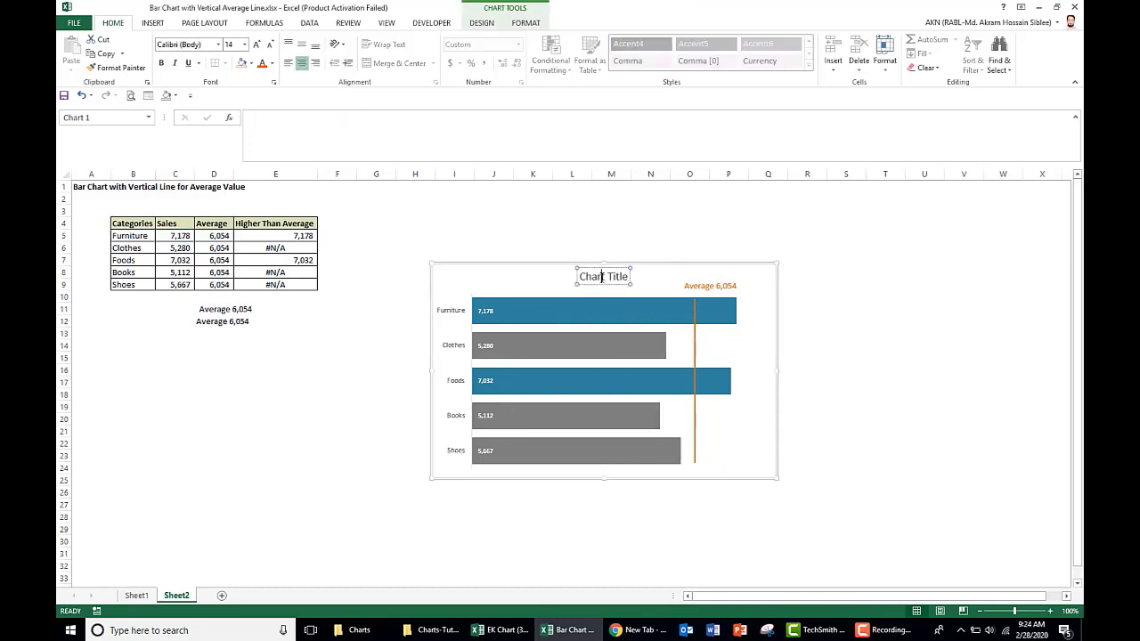
{"action": "triple_click", "coordinate": [602, 277]}
{"action": "type", "text": "Sale"}
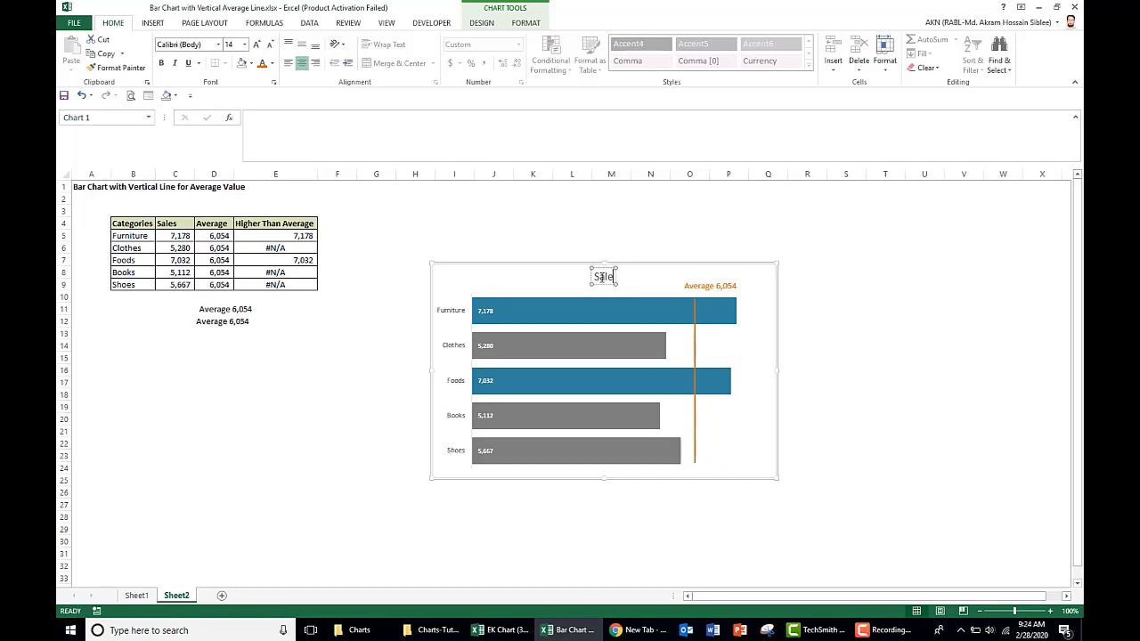
{"action": "type", "text": "s Categ"}
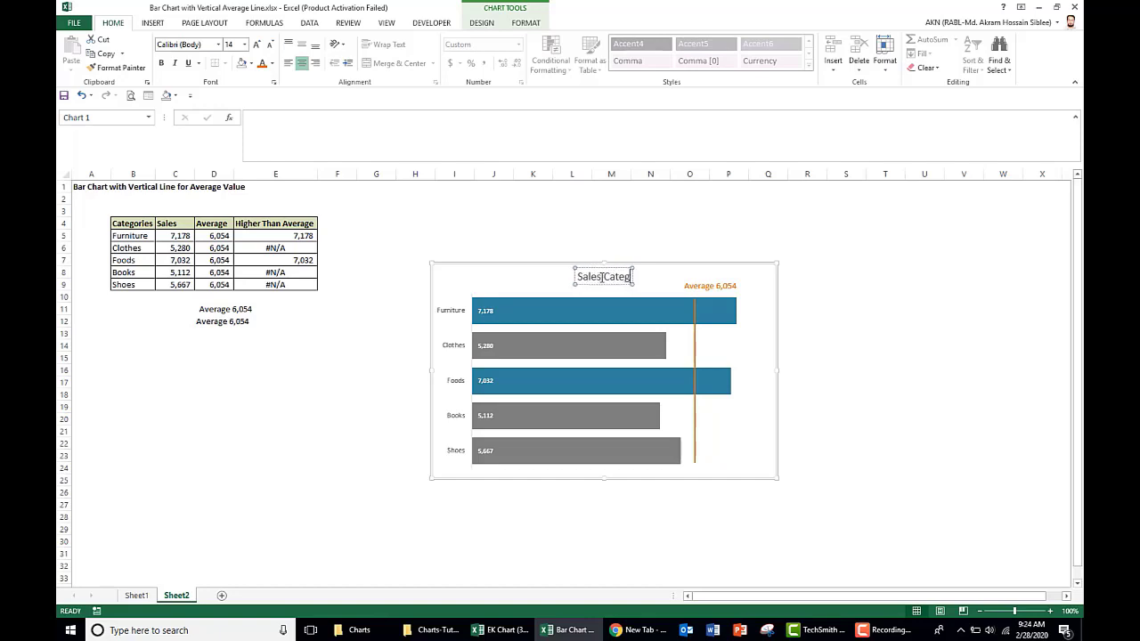
{"action": "type", "text": "or"}
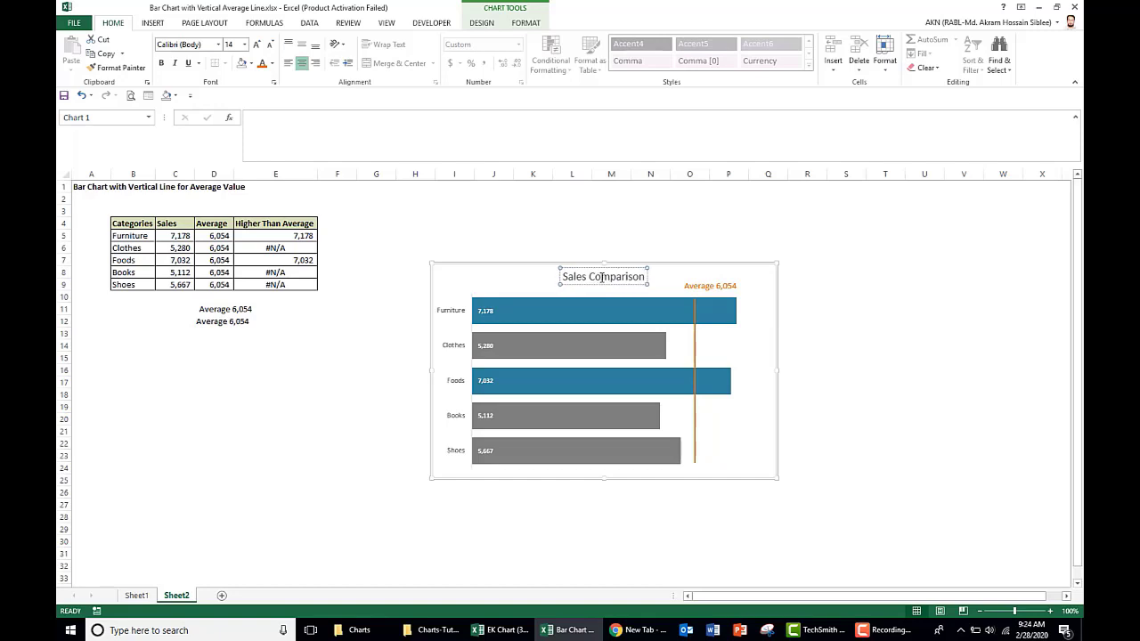
{"action": "type", "text": "Cate"}
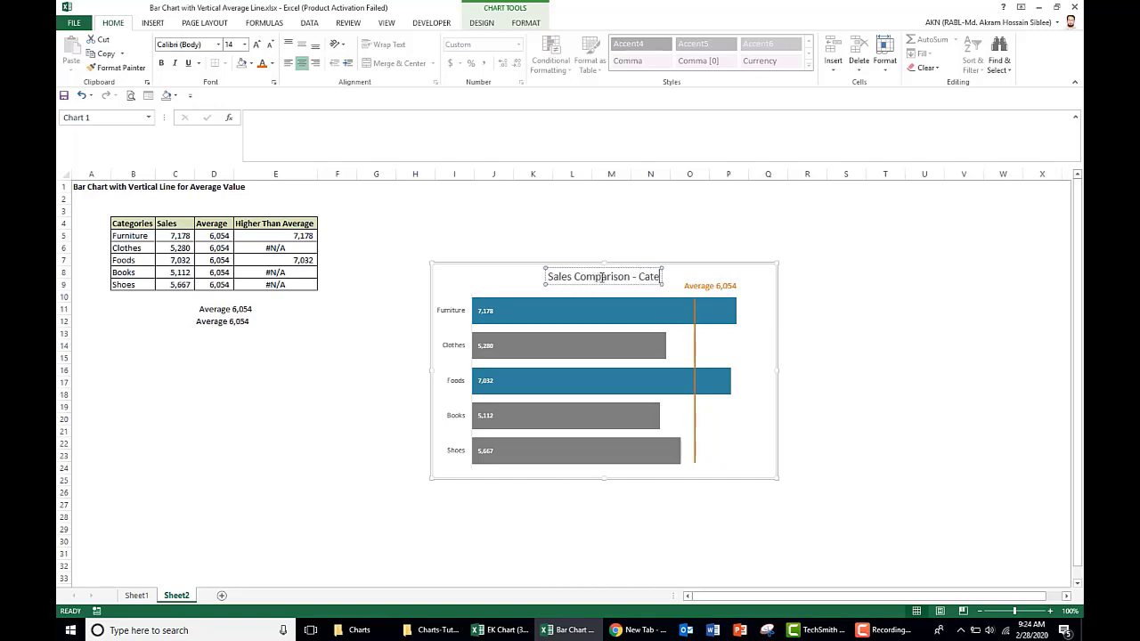
{"action": "type", "text": "gories"}
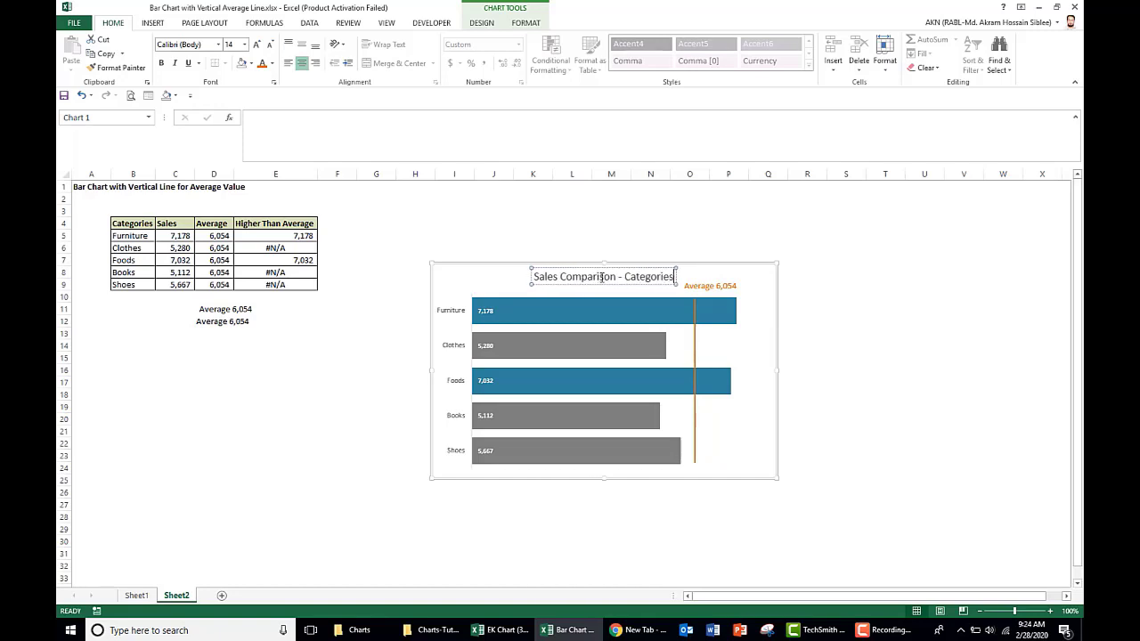
Step: Format the chart title as 12 pt bold in standard blue, and deselect the chart
{"action": "left_click", "coordinate": [630, 284]}
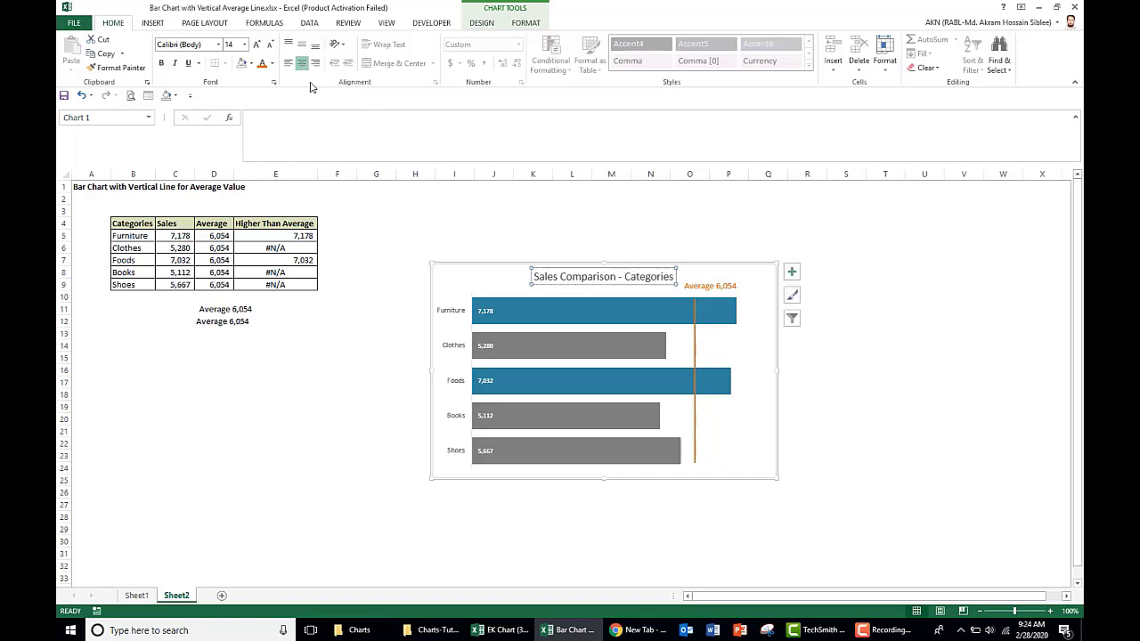
{"action": "left_click", "coordinate": [270, 45]}
{"action": "left_click", "coordinate": [273, 63]}
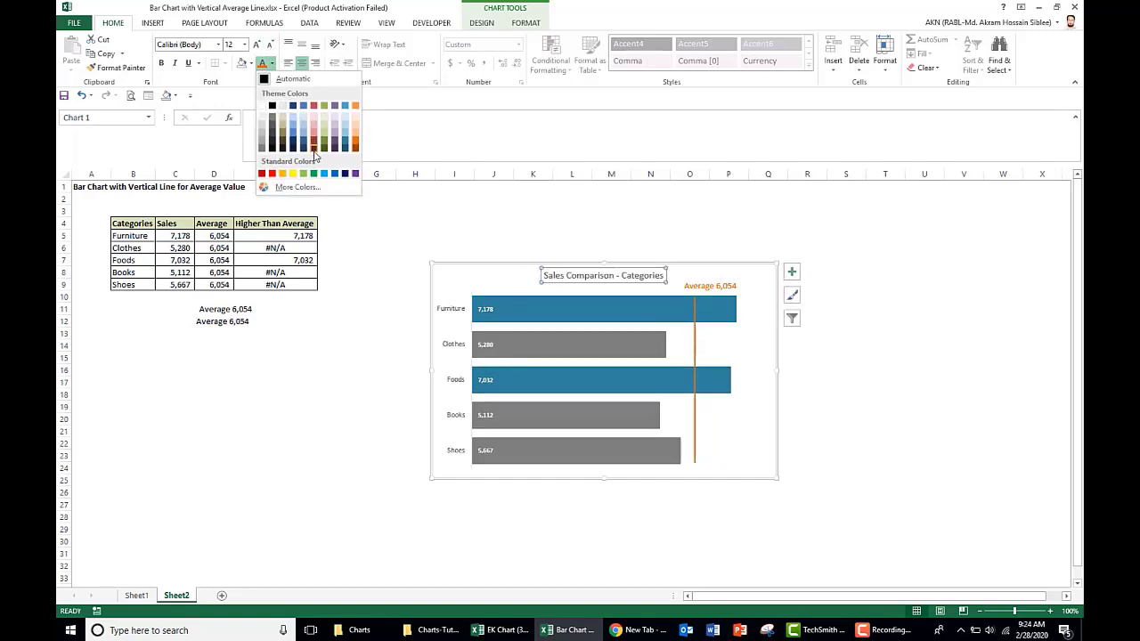
{"action": "left_click", "coordinate": [334, 174]}
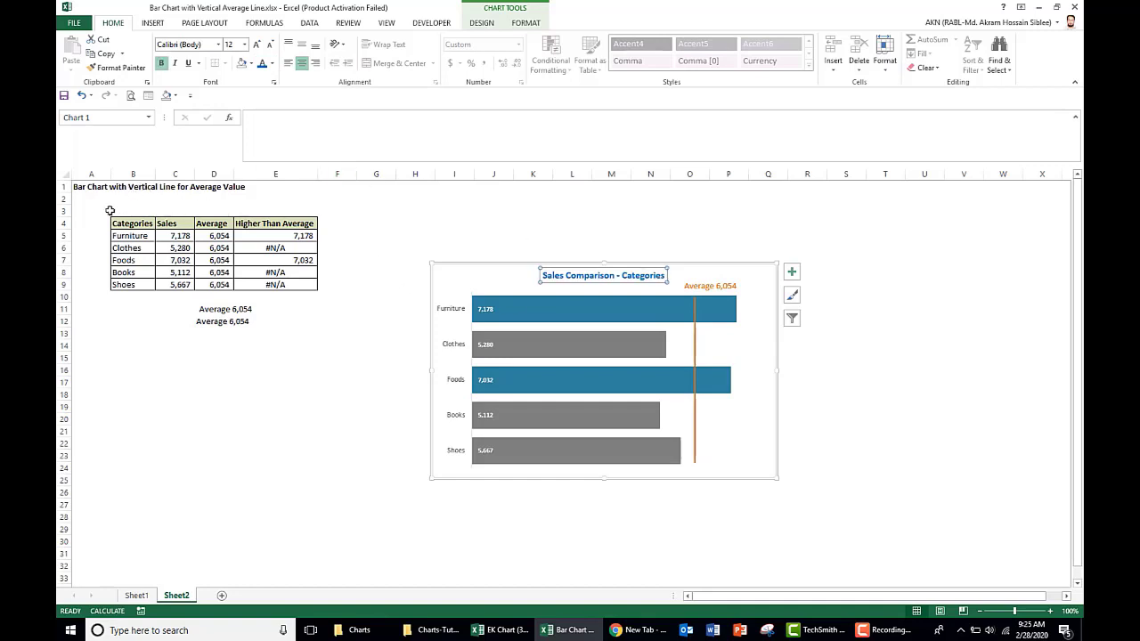
{"action": "left_click", "coordinate": [382, 216]}
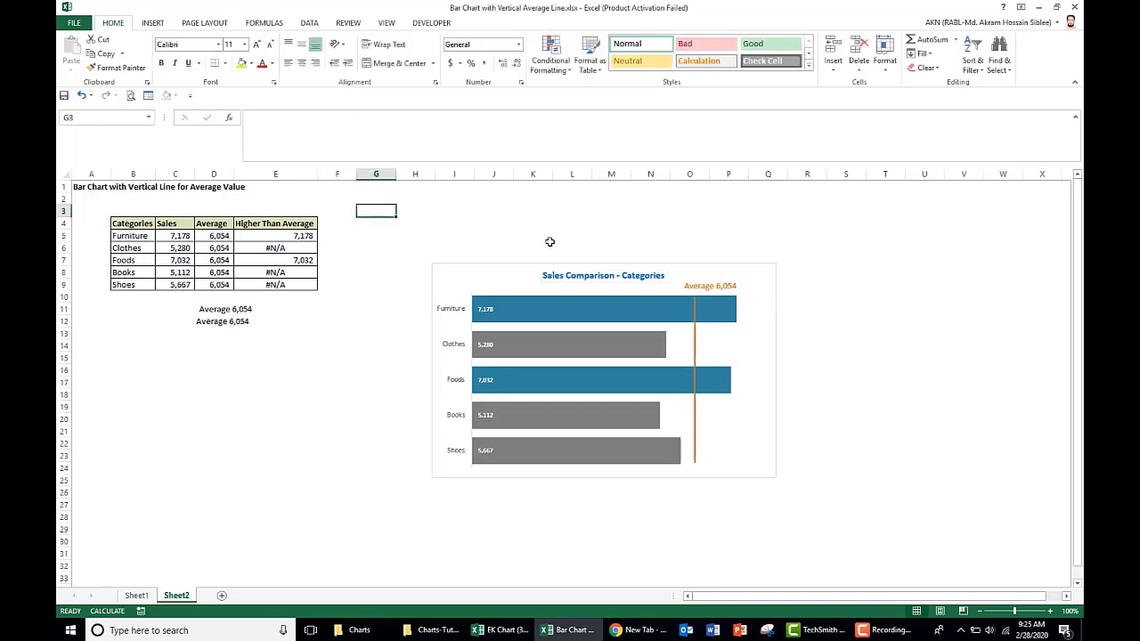